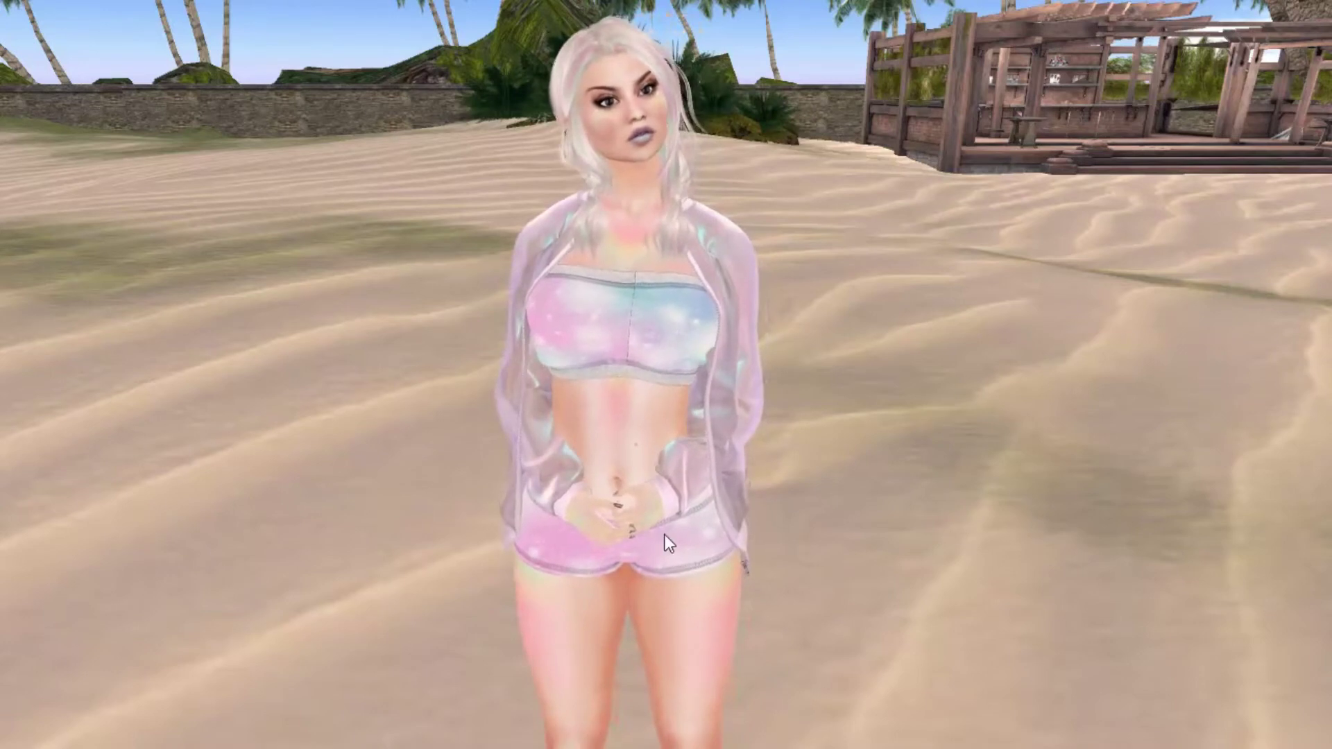
- Examine the stitched seams on the avatar's top, jacket and shorts up close
{"action": "scroll", "coordinate": [613, 319], "scroll_direction": "up", "scroll_amount": 4}
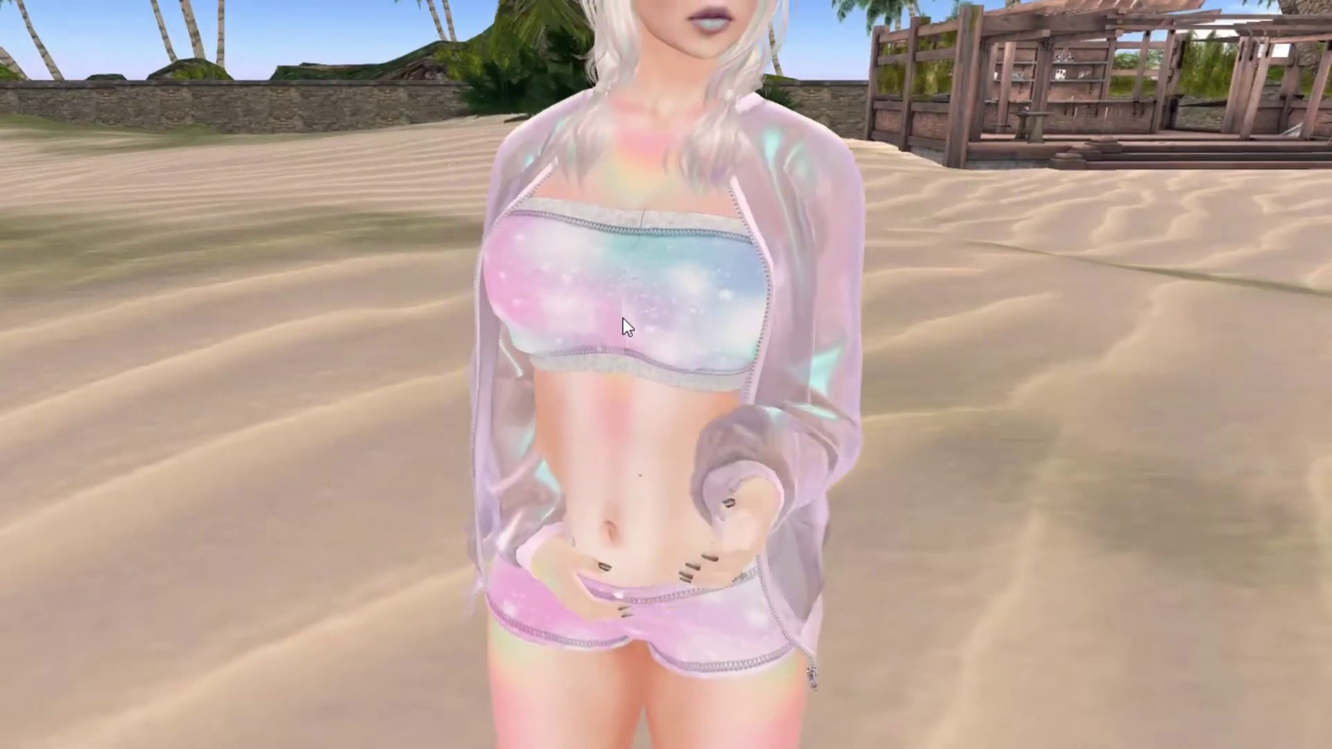
{"action": "left_click", "coordinate": [636, 254], "text": "alt"}
{"action": "scroll", "coordinate": [626, 394], "scroll_direction": "up", "scroll_amount": 5}
{"action": "scroll", "coordinate": [626, 394], "scroll_direction": "up", "scroll_amount": 4}
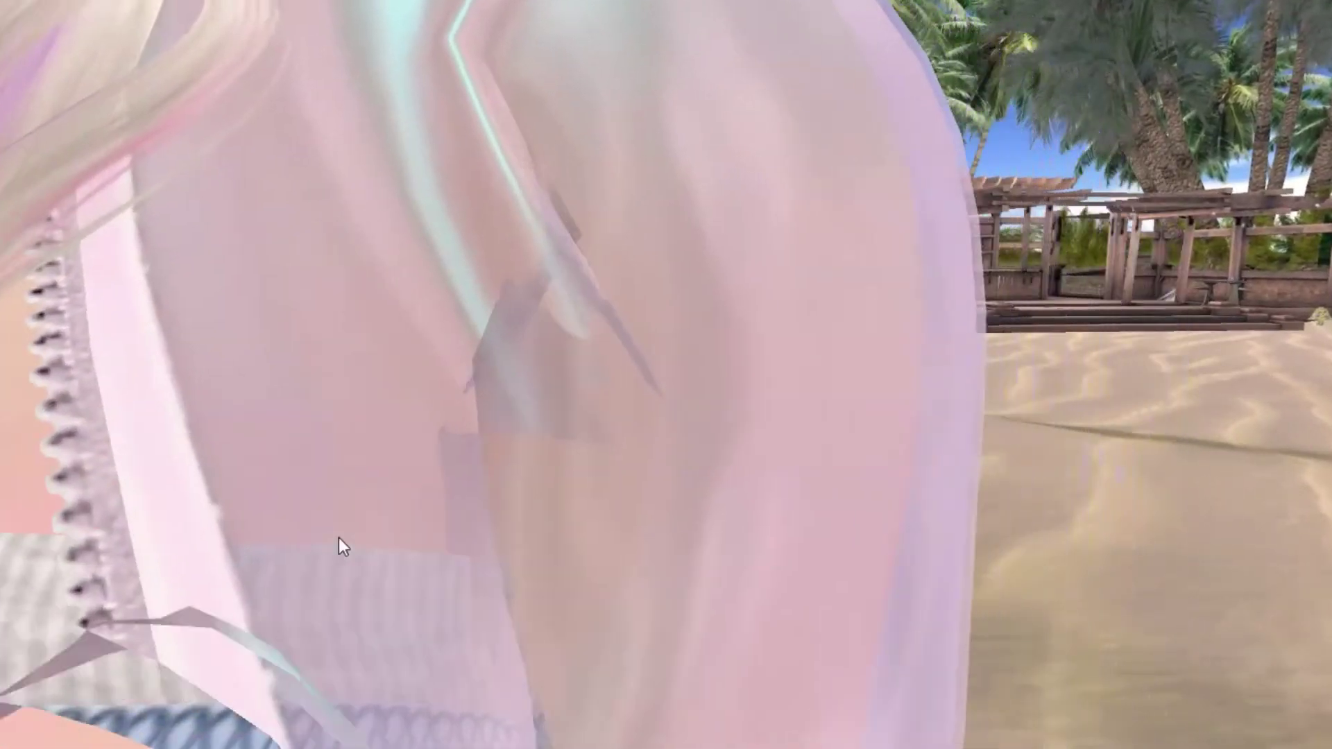
{"action": "scroll", "coordinate": [318, 538], "scroll_direction": "down", "scroll_amount": 5}
{"action": "scroll", "coordinate": [317, 538], "scroll_direction": "down", "scroll_amount": 4}
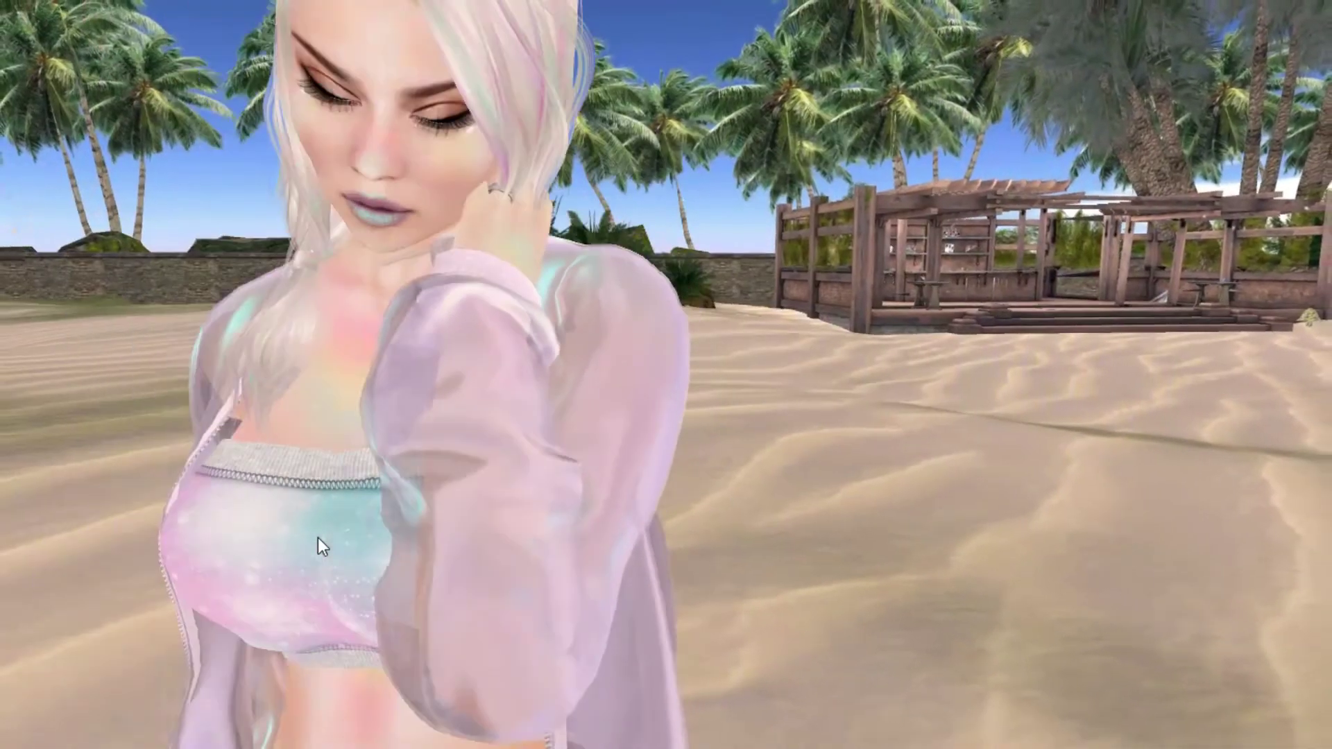
{"action": "left_click", "coordinate": [404, 737], "text": "alt"}
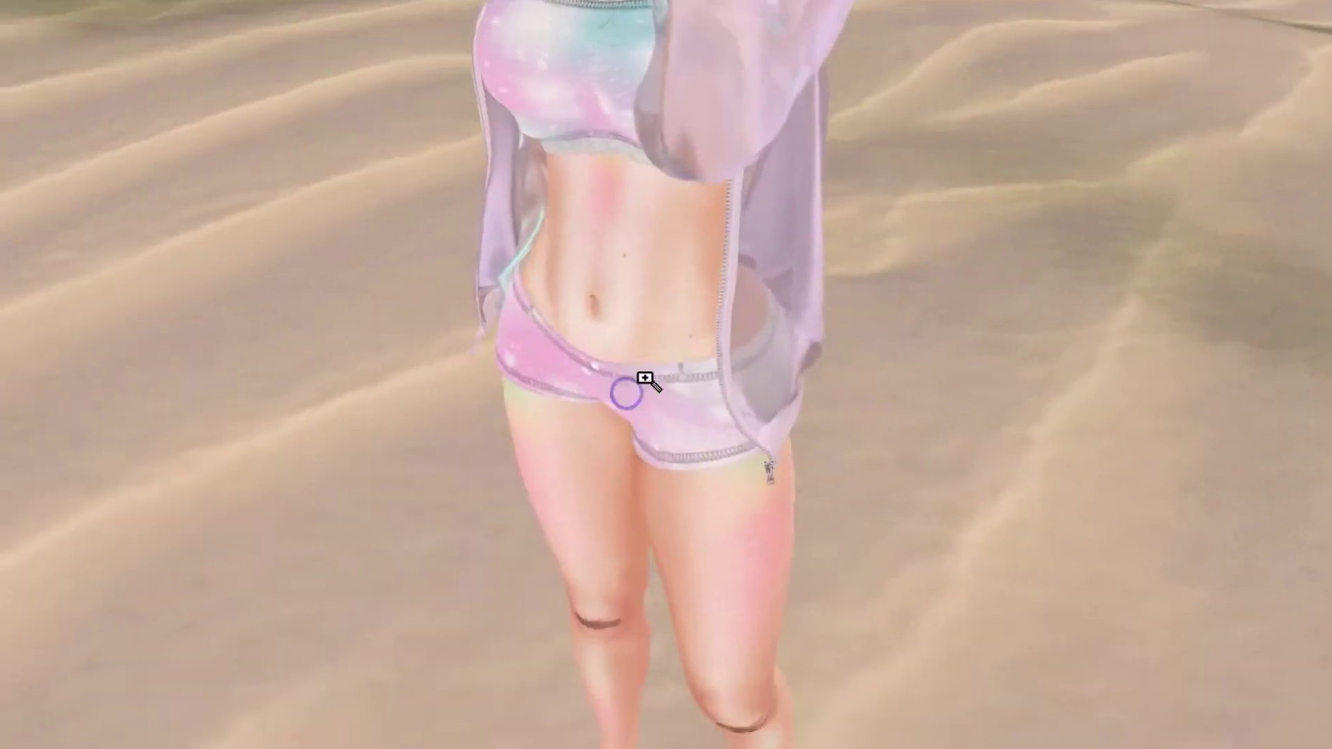
{"action": "left_click", "coordinate": [681, 359], "text": "alt"}
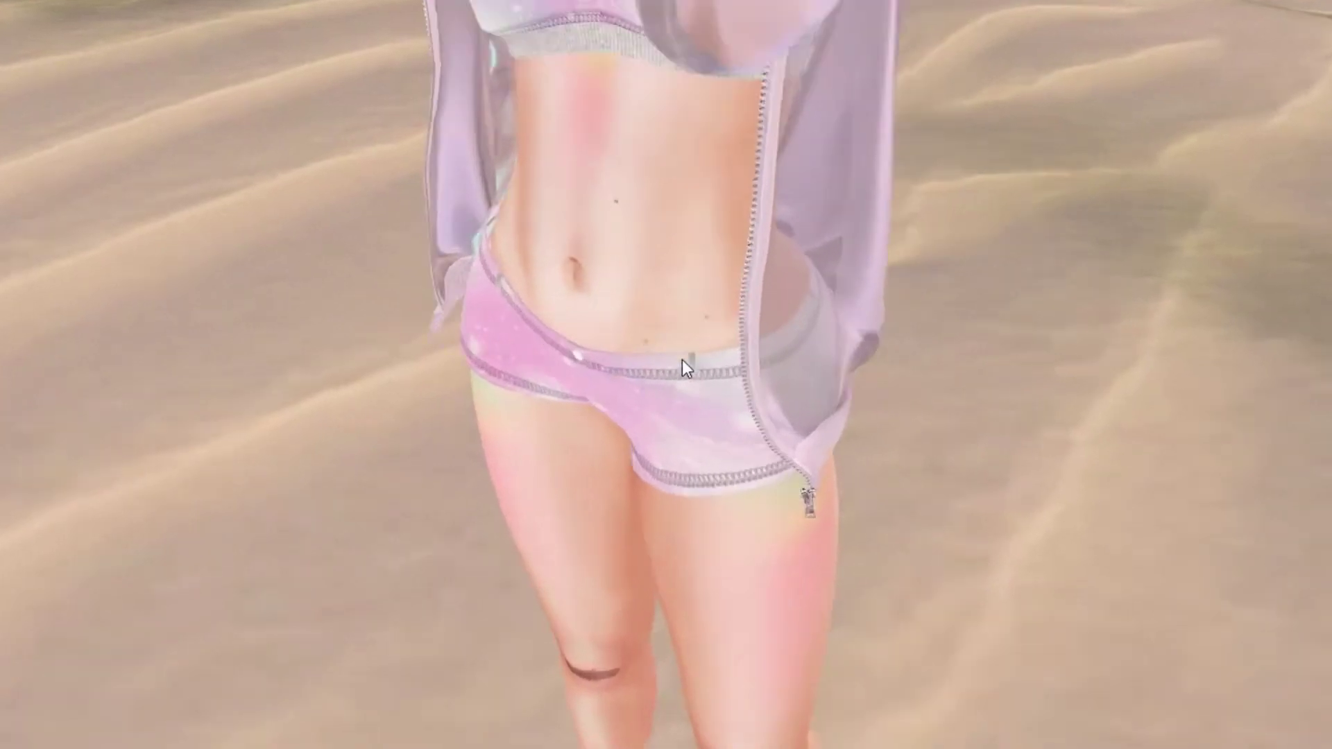
{"action": "scroll", "coordinate": [681, 359], "scroll_direction": "up", "scroll_amount": 6}
{"action": "scroll", "coordinate": [681, 360], "scroll_direction": "down", "scroll_amount": 6}
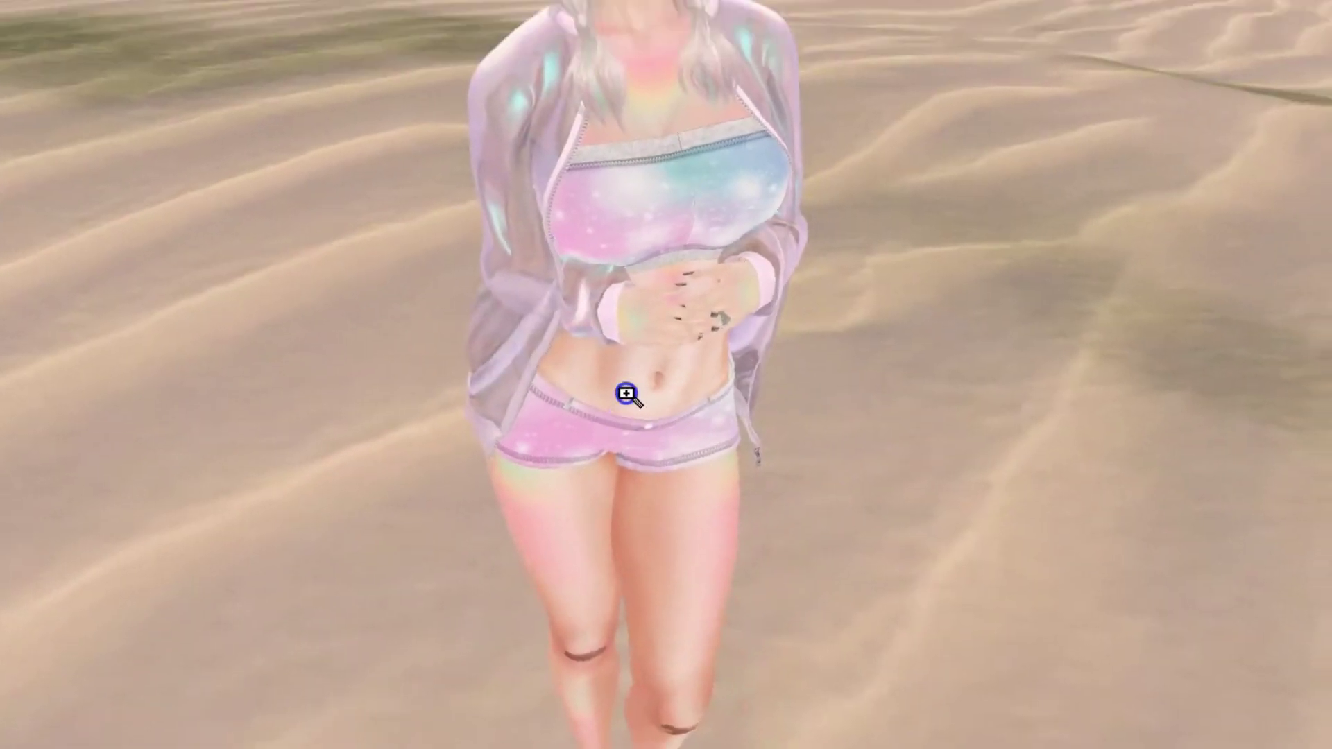
{"action": "key", "text": "Escape"}
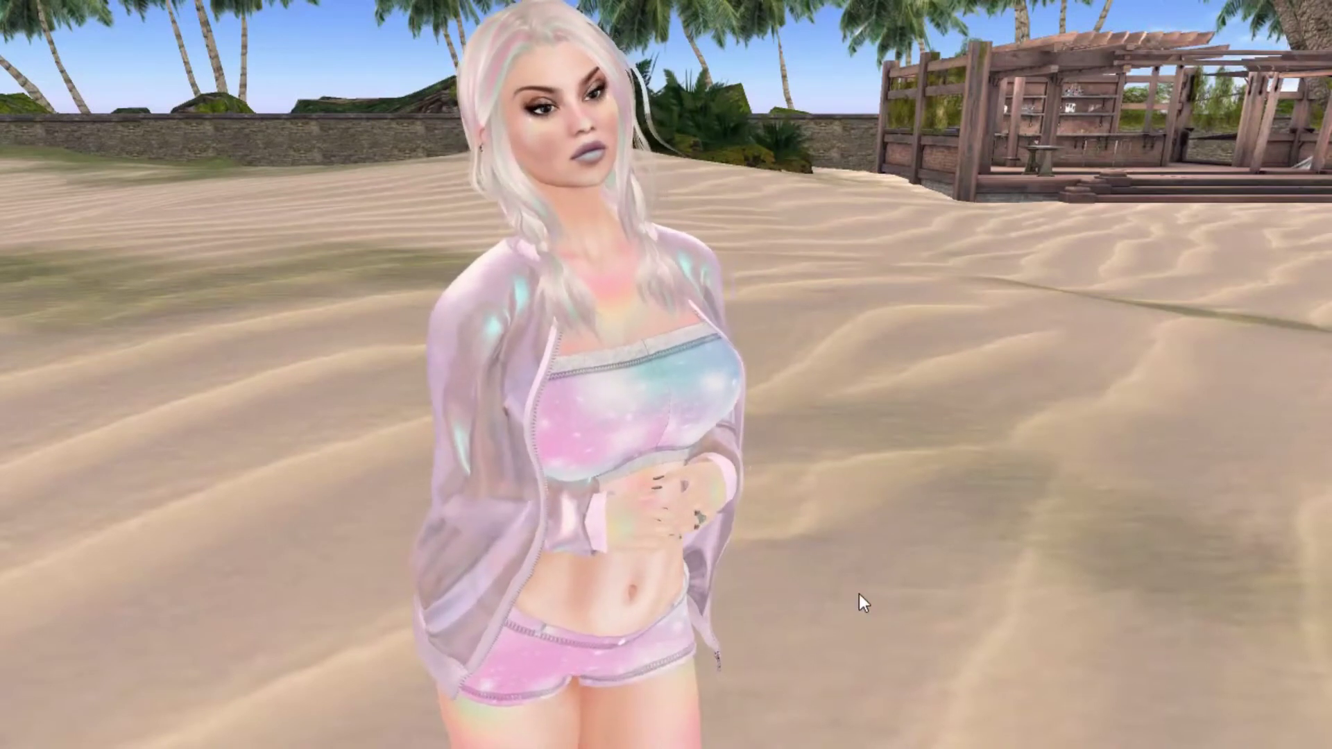
{"action": "scroll", "coordinate": [863, 582], "scroll_direction": "down", "scroll_amount": 2}
{"action": "scroll", "coordinate": [863, 581], "scroll_direction": "down", "scroll_amount": 1}
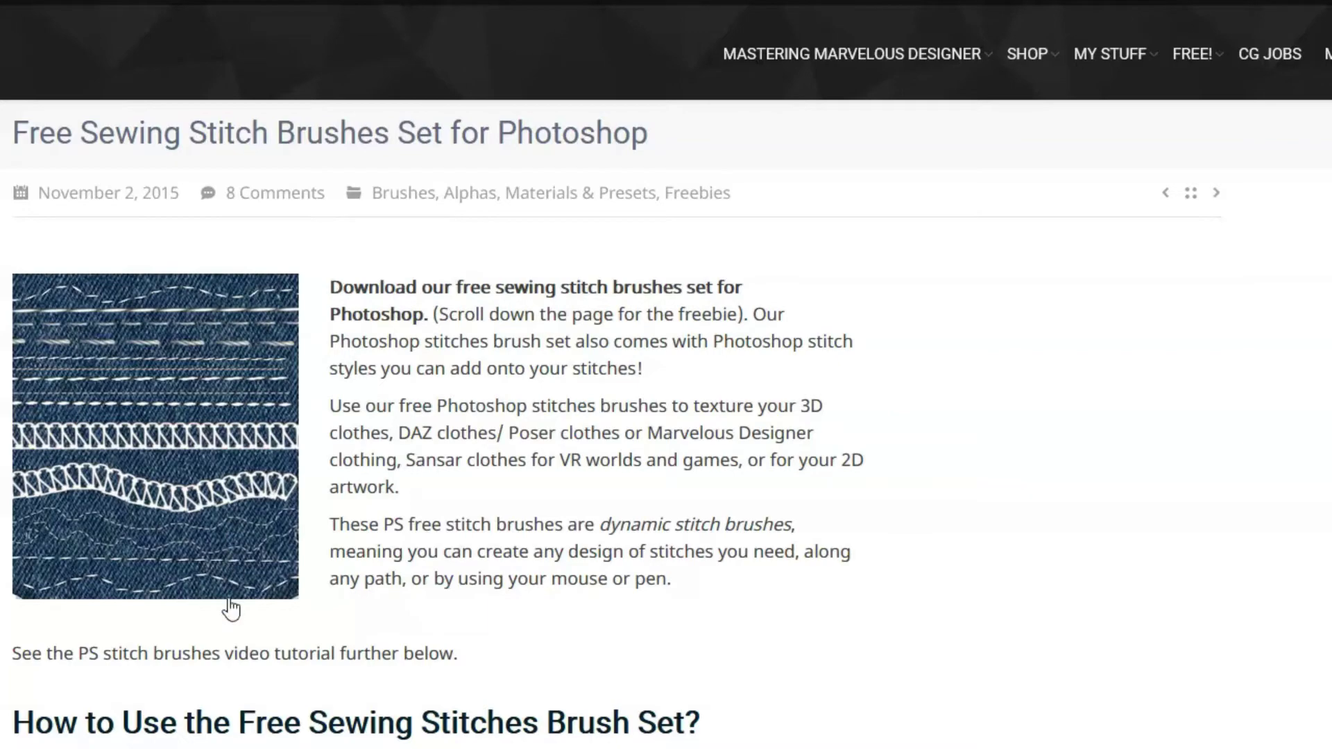
- Switch to the Free Sewing Stitch Brushes Set web page and look through its usage instructions and download link
{"action": "scroll", "coordinate": [787, 485], "scroll_direction": "down", "scroll_amount": 20}
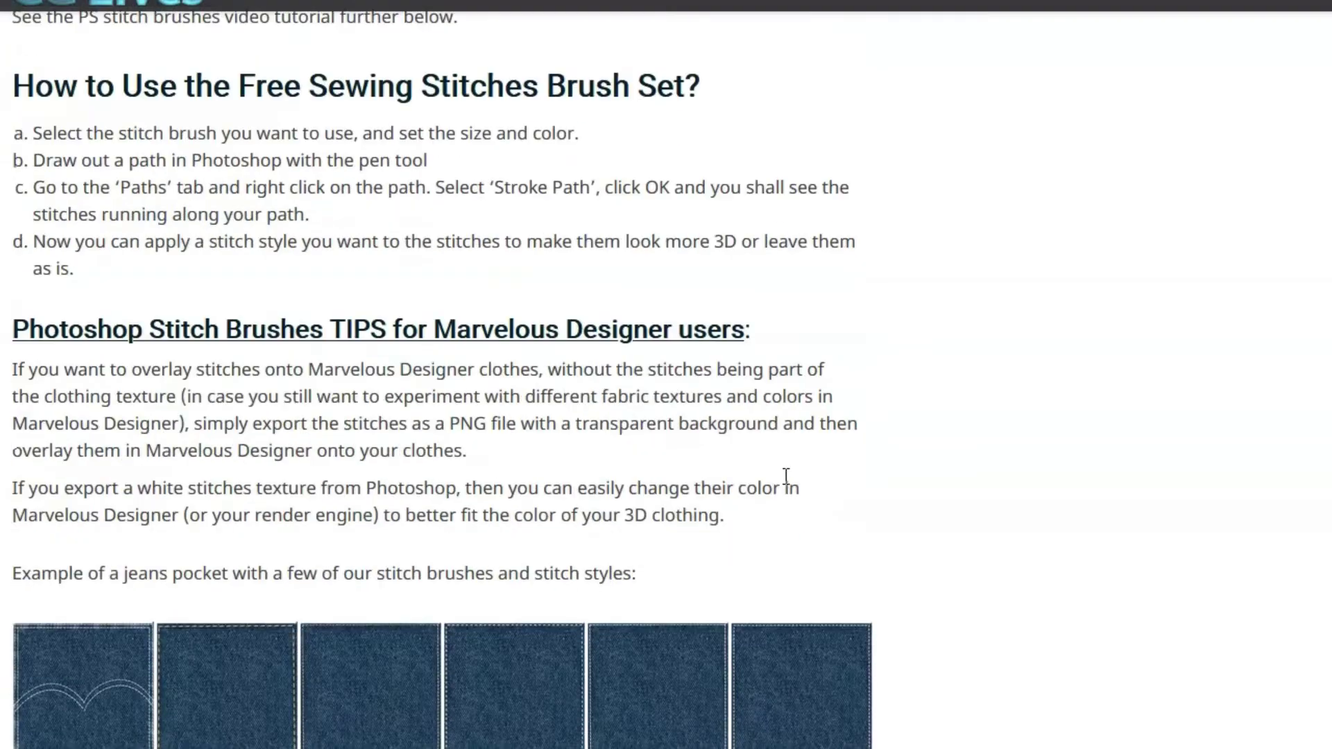
{"action": "scroll", "coordinate": [785, 478], "scroll_direction": "down", "scroll_amount": 14}
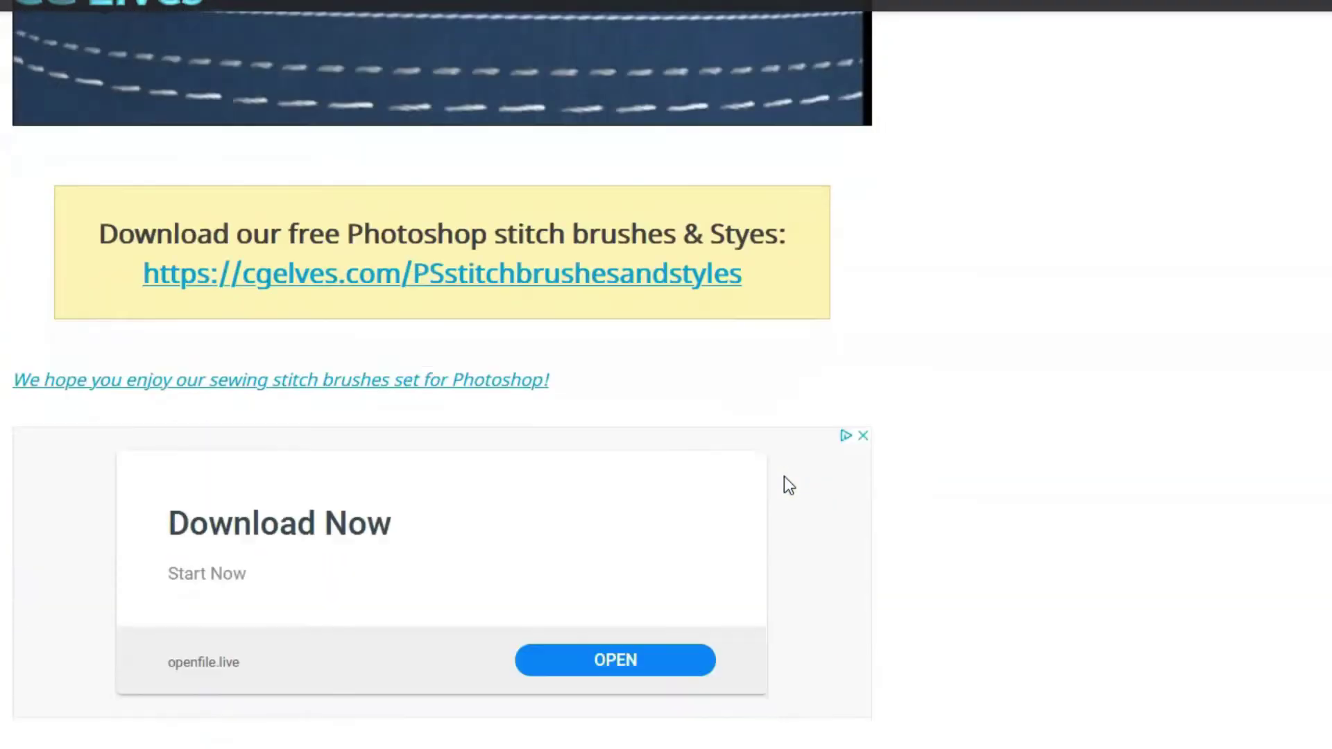
{"action": "scroll", "coordinate": [784, 476], "scroll_direction": "up", "scroll_amount": 6}
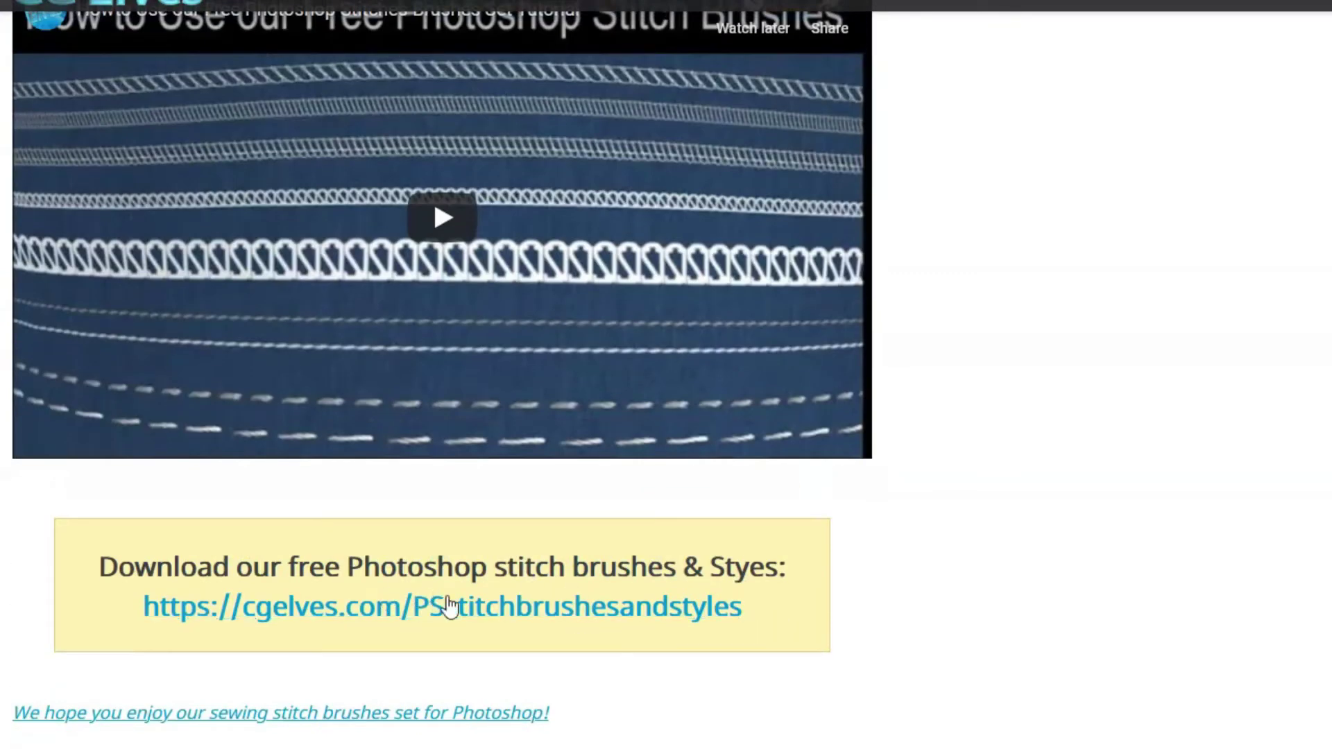
{"action": "scroll", "coordinate": [986, 527], "scroll_direction": "up", "scroll_amount": 20}
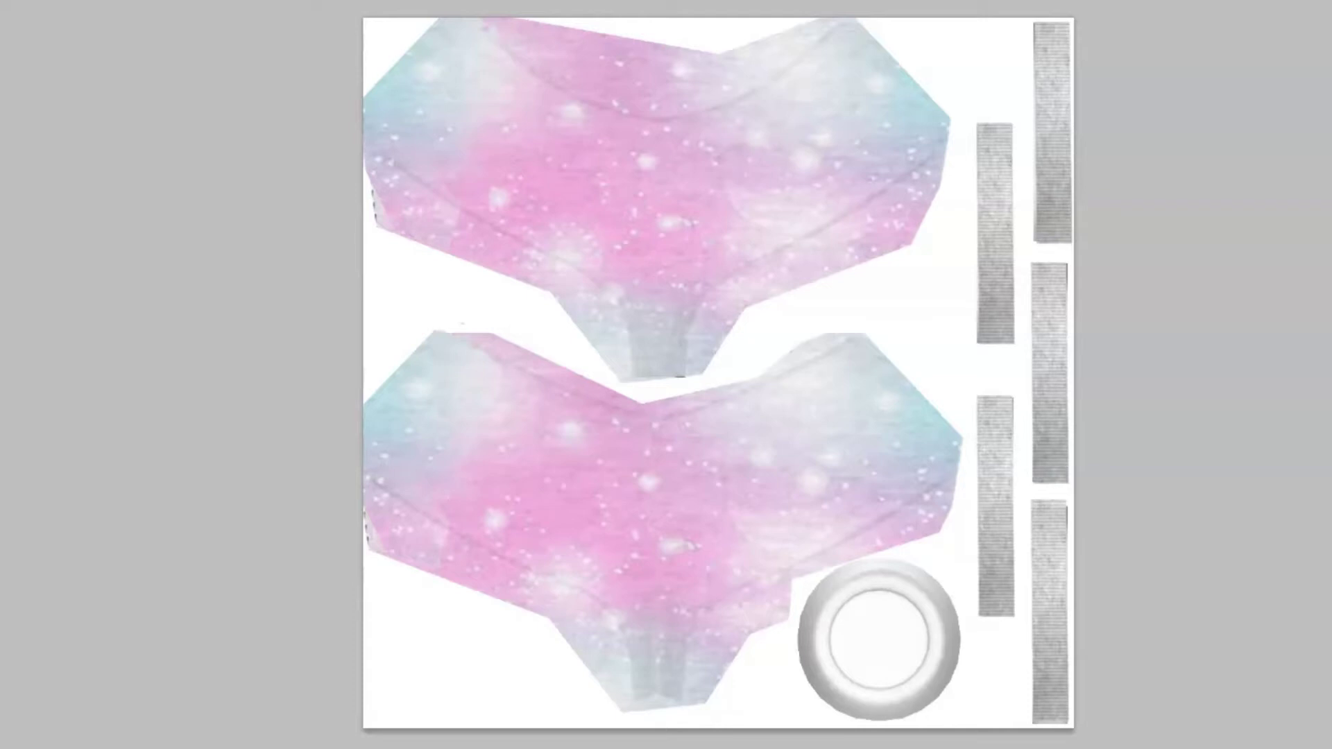
- Switch to Photoshop, view the brush presets and the load option in the Preset Manager, and close it
{"action": "key", "text": "alt+e"}
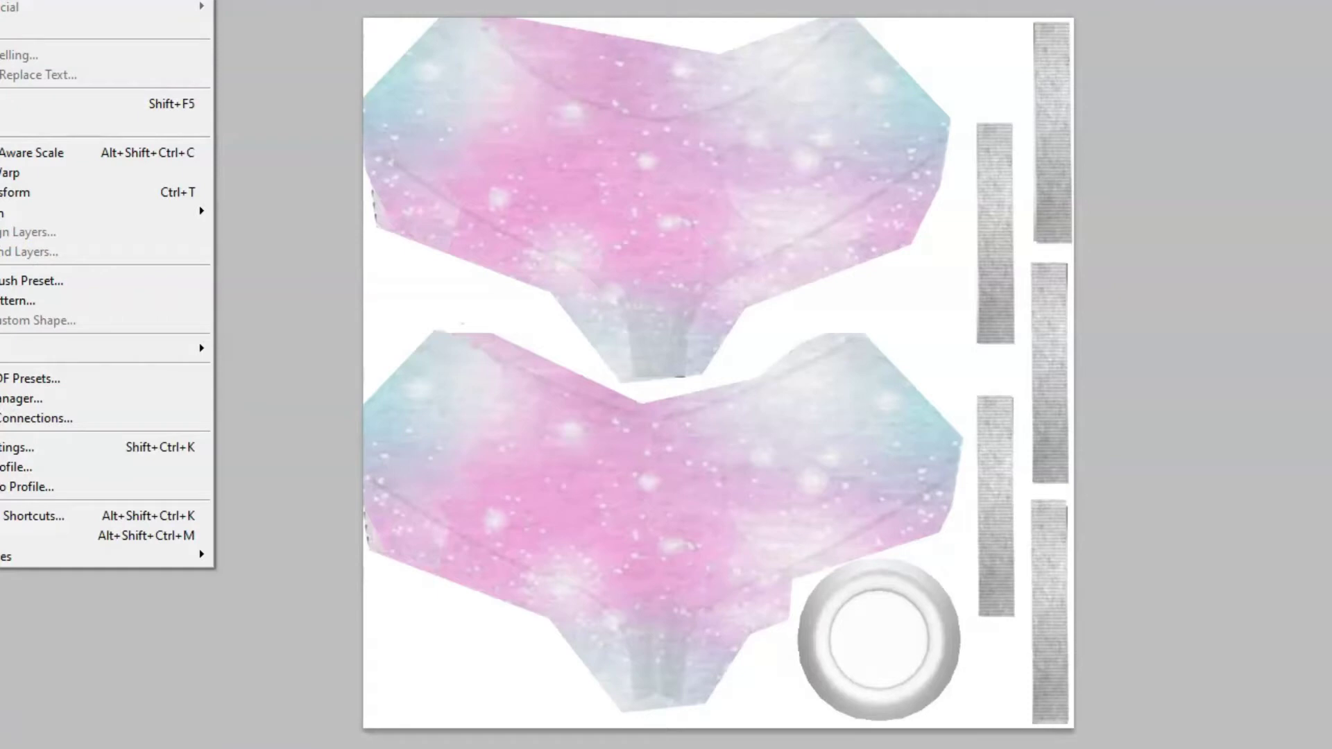
{"action": "left_click", "coordinate": [687, 743]}
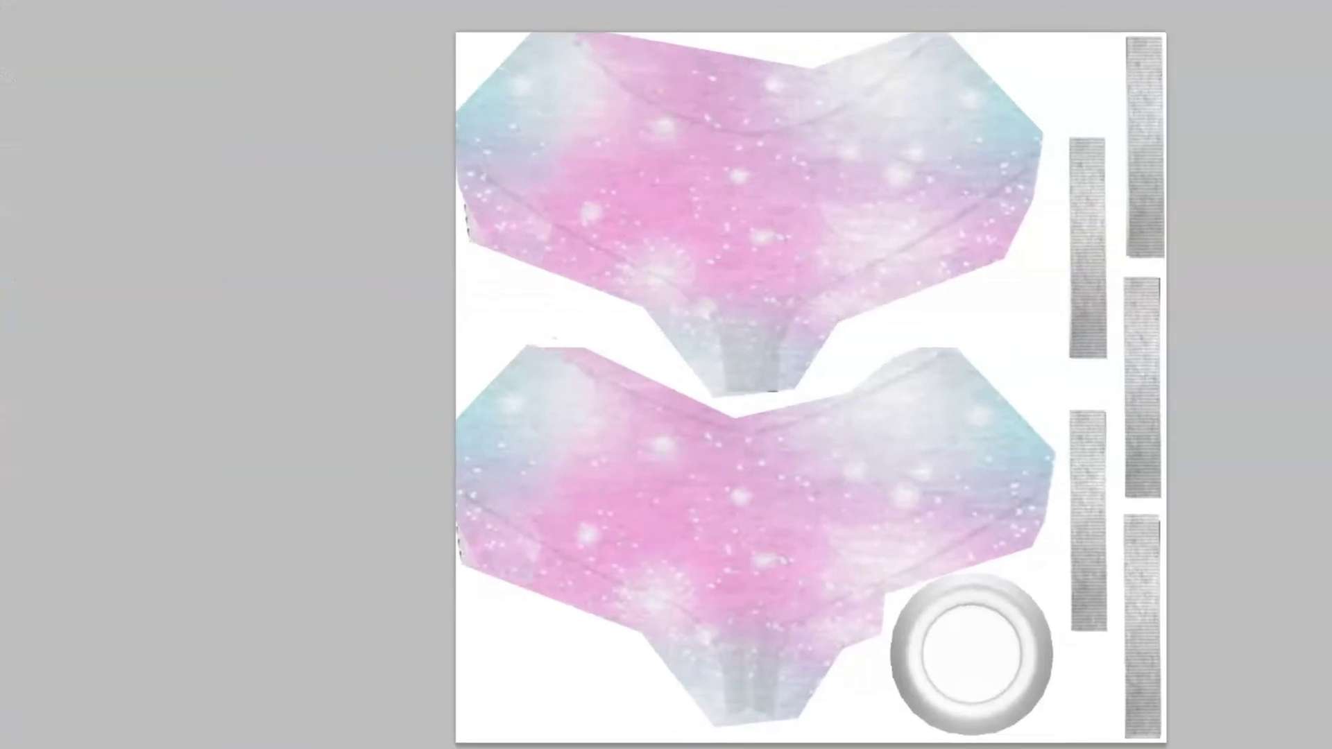
{"action": "key", "text": "alt+e"}
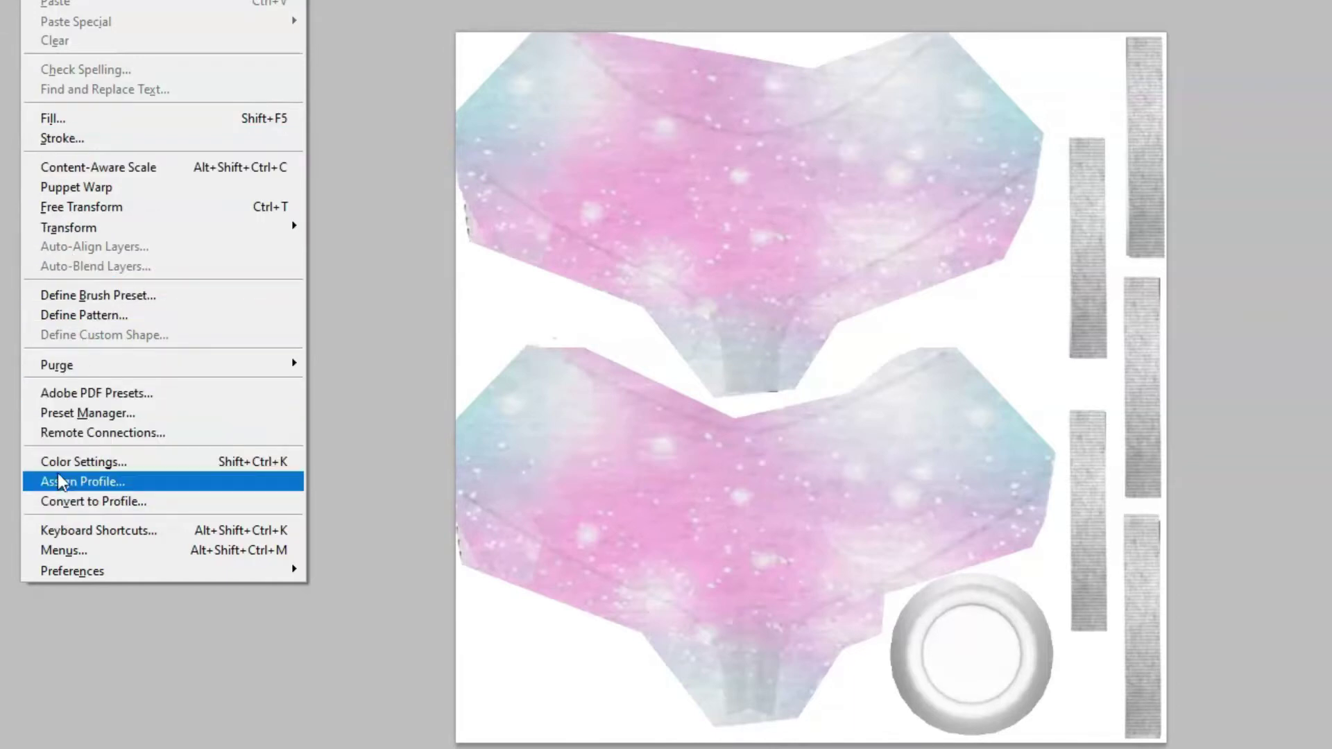
{"action": "left_click", "coordinate": [73, 413]}
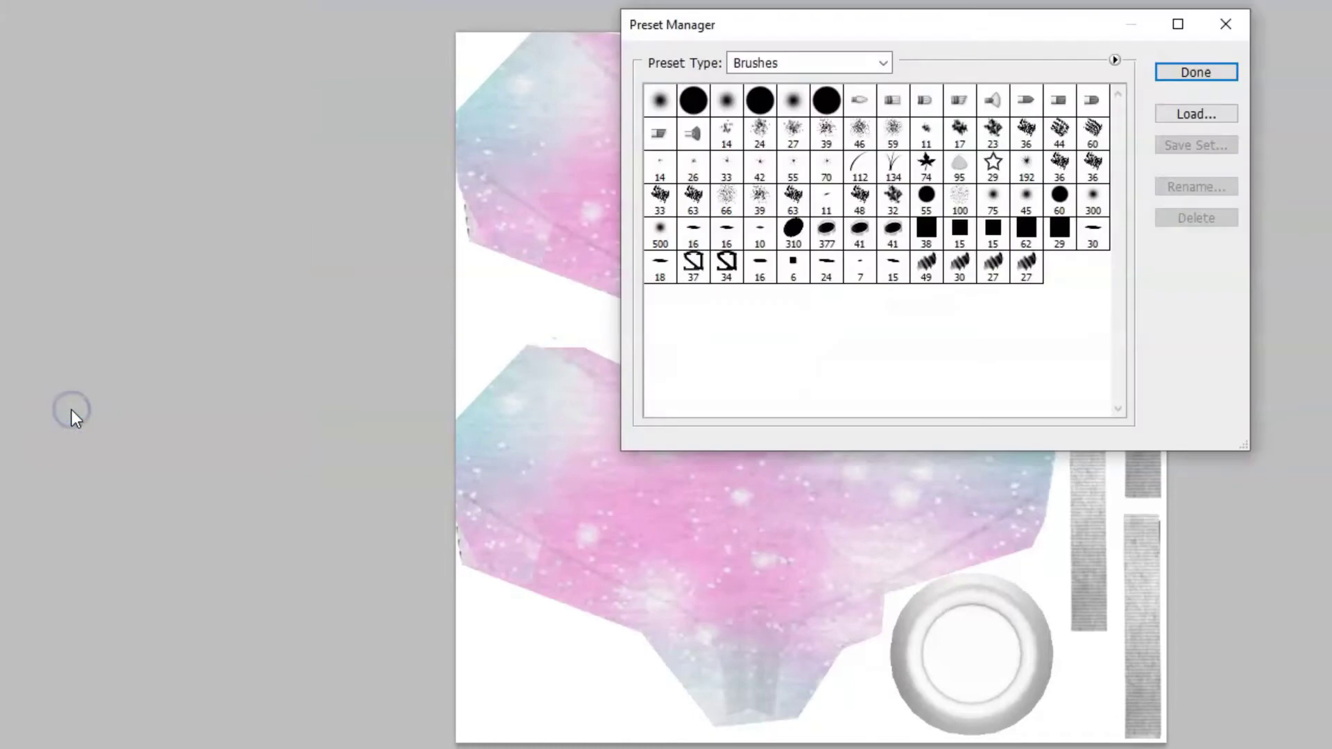
{"action": "left_click", "coordinate": [1219, 122]}
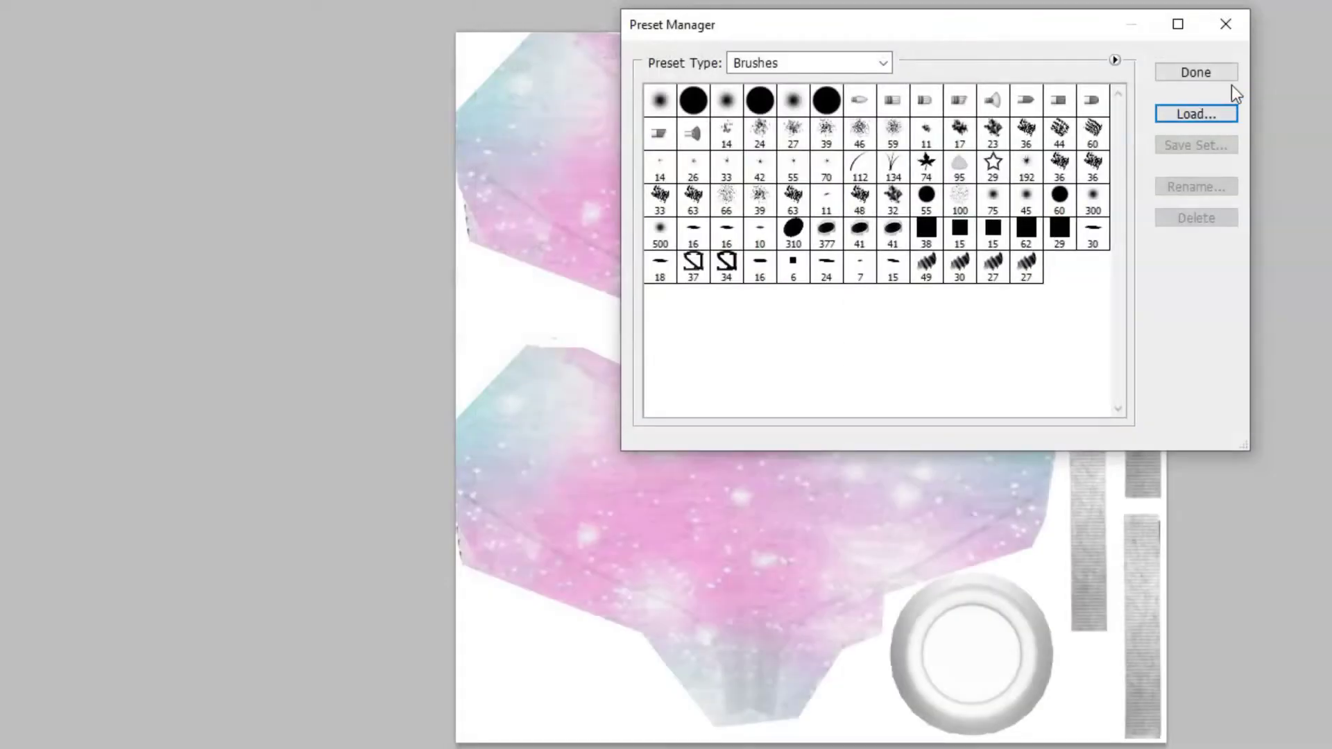
{"action": "left_click", "coordinate": [1227, 26]}
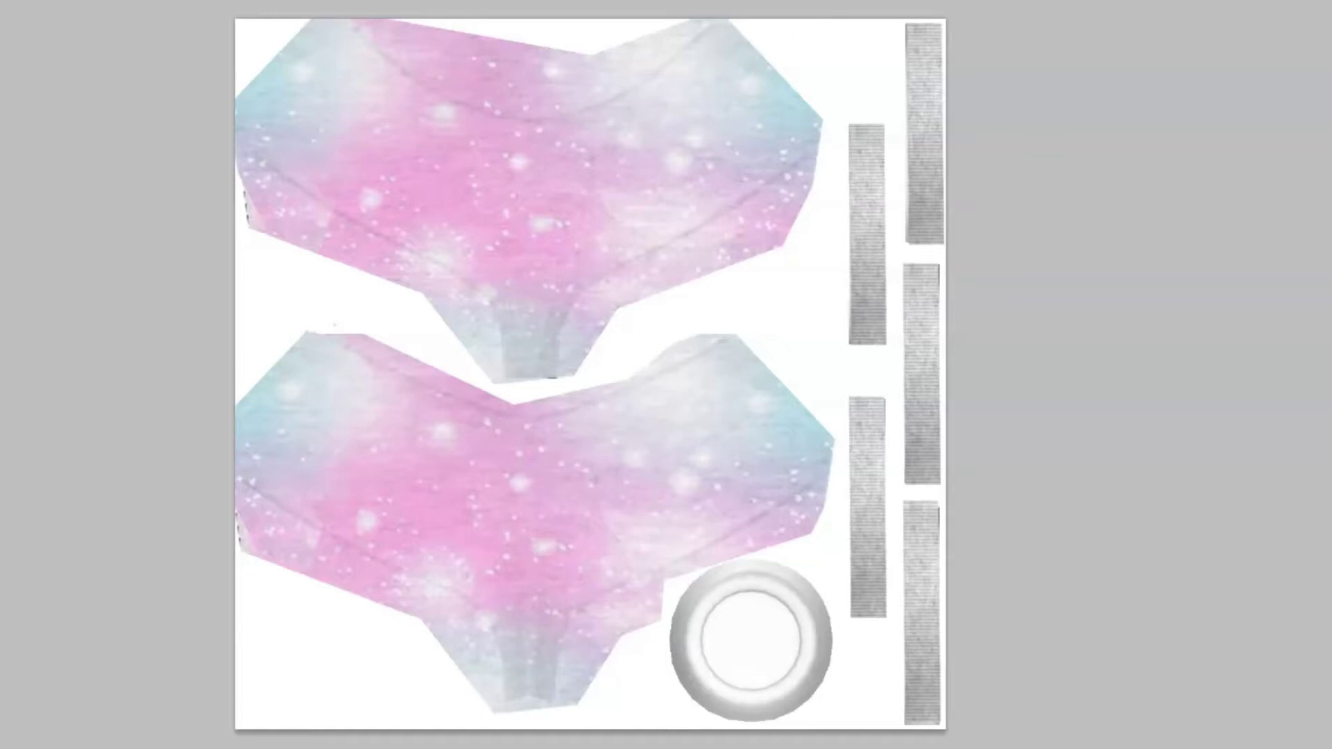
- Try painting a freehand stitch line along the curved waist seam of the upper garment piece
{"action": "mouse_move", "coordinate": [734, 24]}
{"action": "left_mouse_down"}
{"action": "mouse_move", "coordinate": [588, 133]}
{"action": "mouse_move", "coordinate": [501, 140]}
{"action": "mouse_move", "coordinate": [392, 107]}
{"action": "mouse_move", "coordinate": [297, 23]}
{"action": "left_mouse_up"}
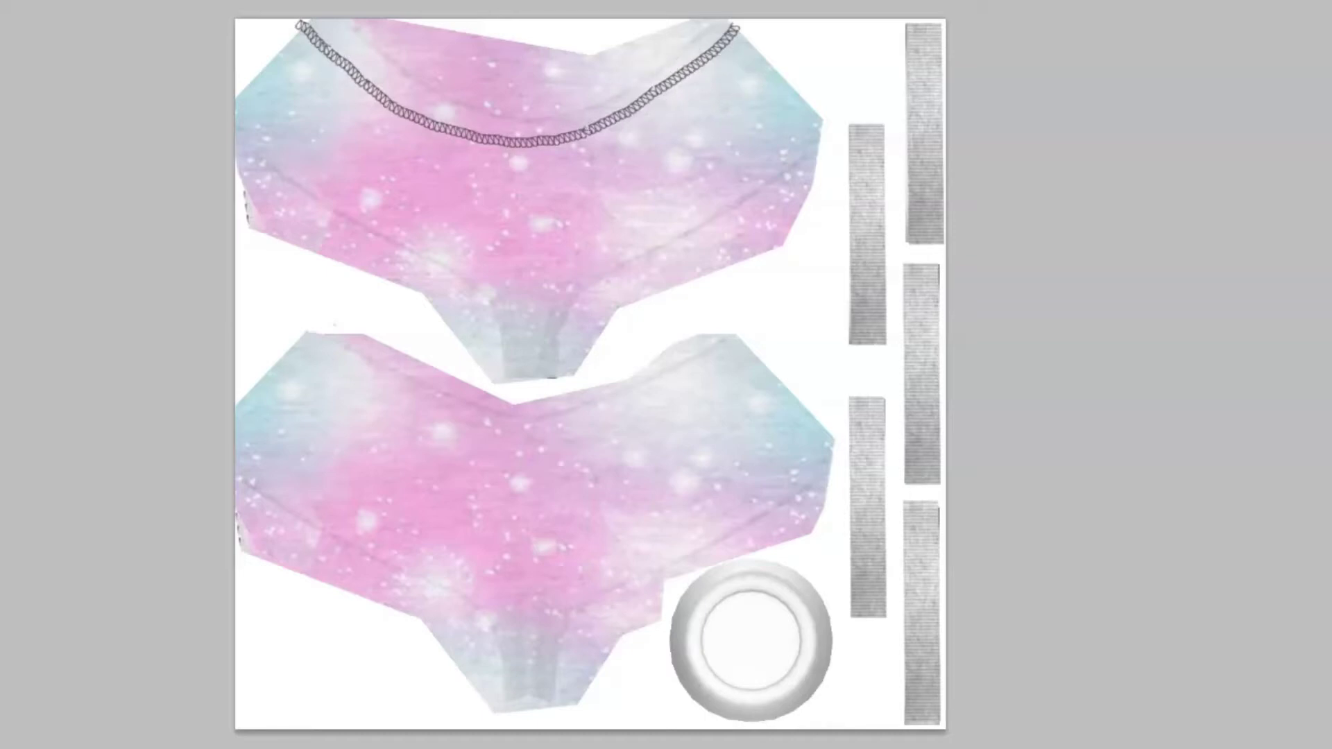
{"action": "key", "text": "alt+e"}
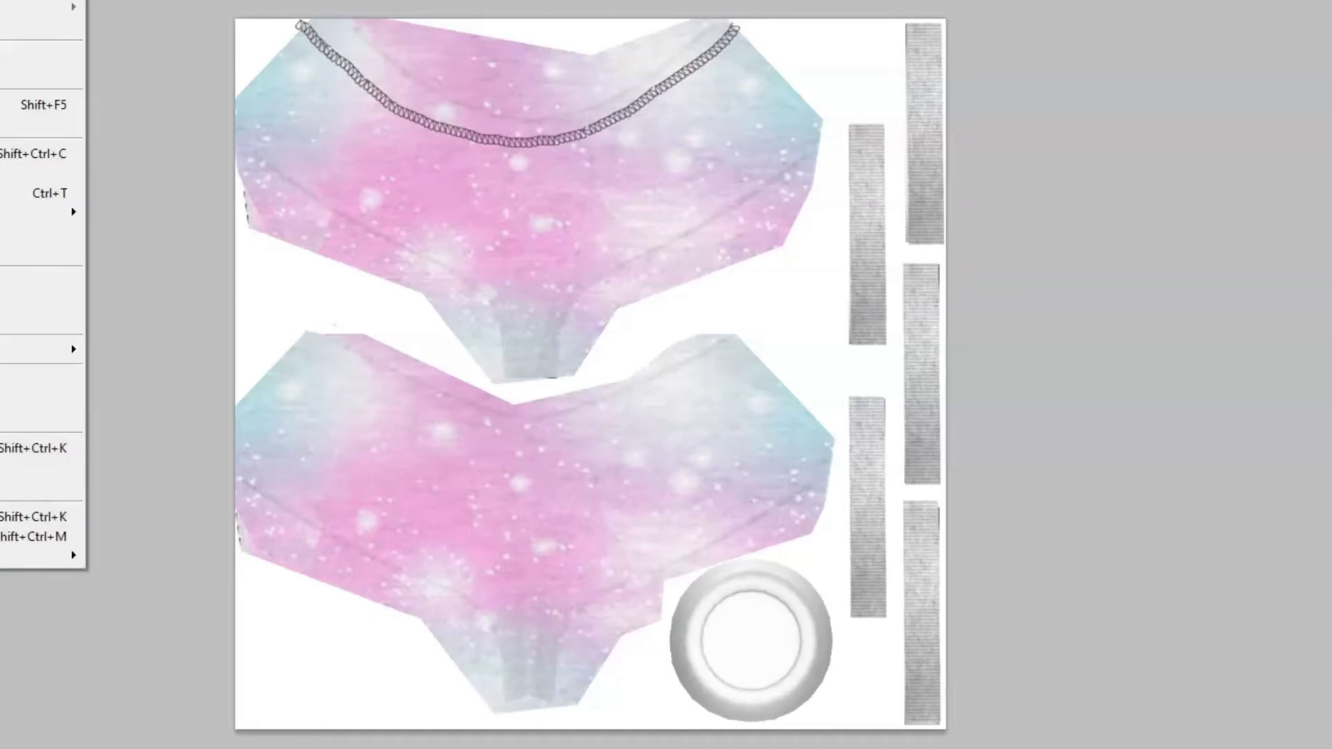
{"action": "key", "text": "ctrl+z"}
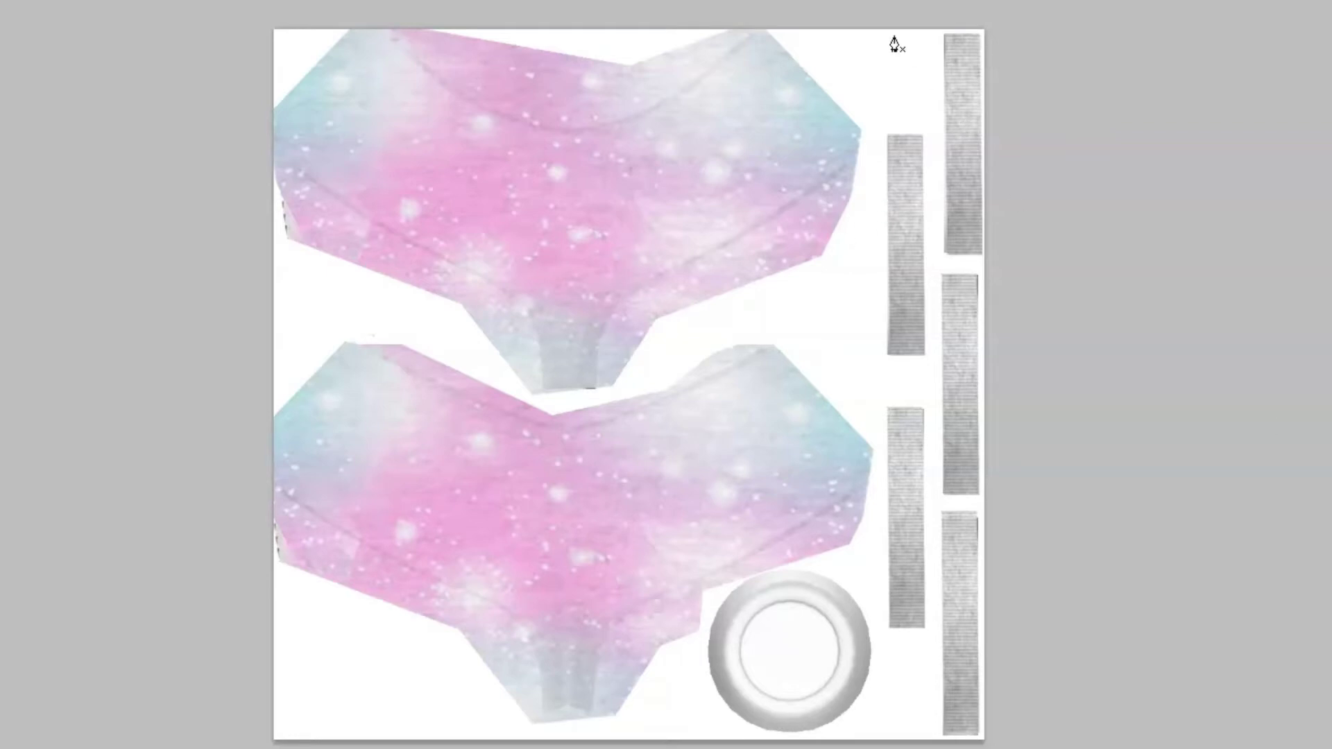
- Draw an open multi-point path with the Pen tool following the curved waist seam across the upper garment piece, from its right corner to its left
{"action": "left_click", "coordinate": [774, 36]}
{"action": "left_click_drag", "start_coordinate": [742, 67], "coordinate": [716, 88]}
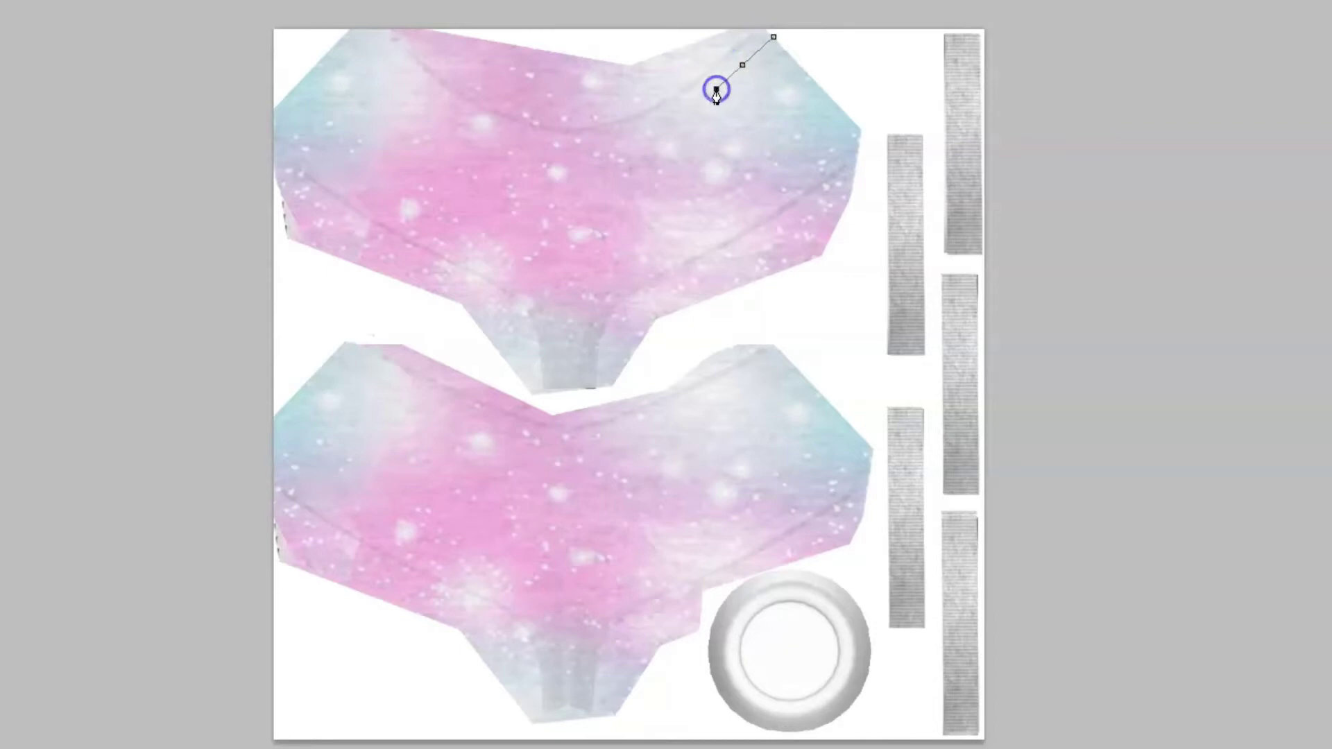
{"action": "left_click", "coordinate": [678, 111]}
{"action": "left_click", "coordinate": [646, 137]}
{"action": "key", "text": "ctrl+z"}
{"action": "left_click", "coordinate": [646, 129]}
{"action": "left_click", "coordinate": [613, 145]}
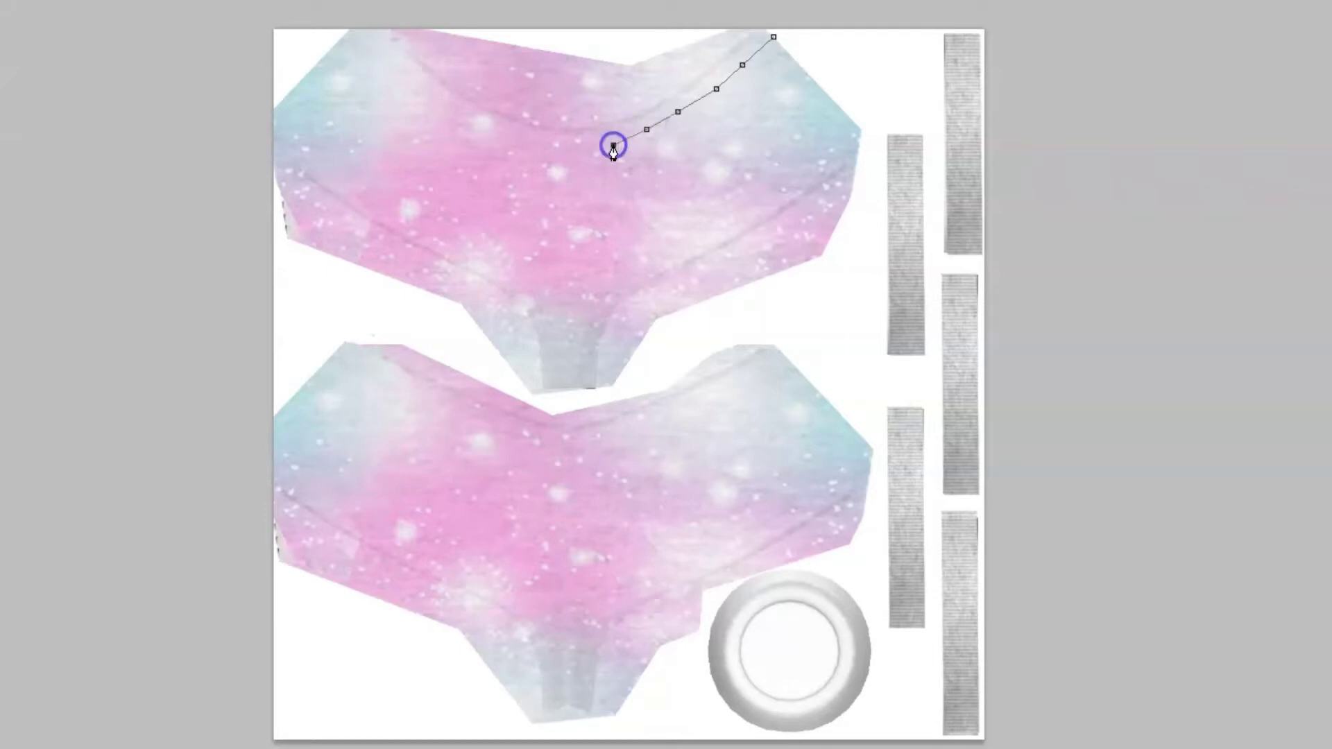
{"action": "left_click", "coordinate": [575, 152]}
{"action": "left_click", "coordinate": [533, 143]}
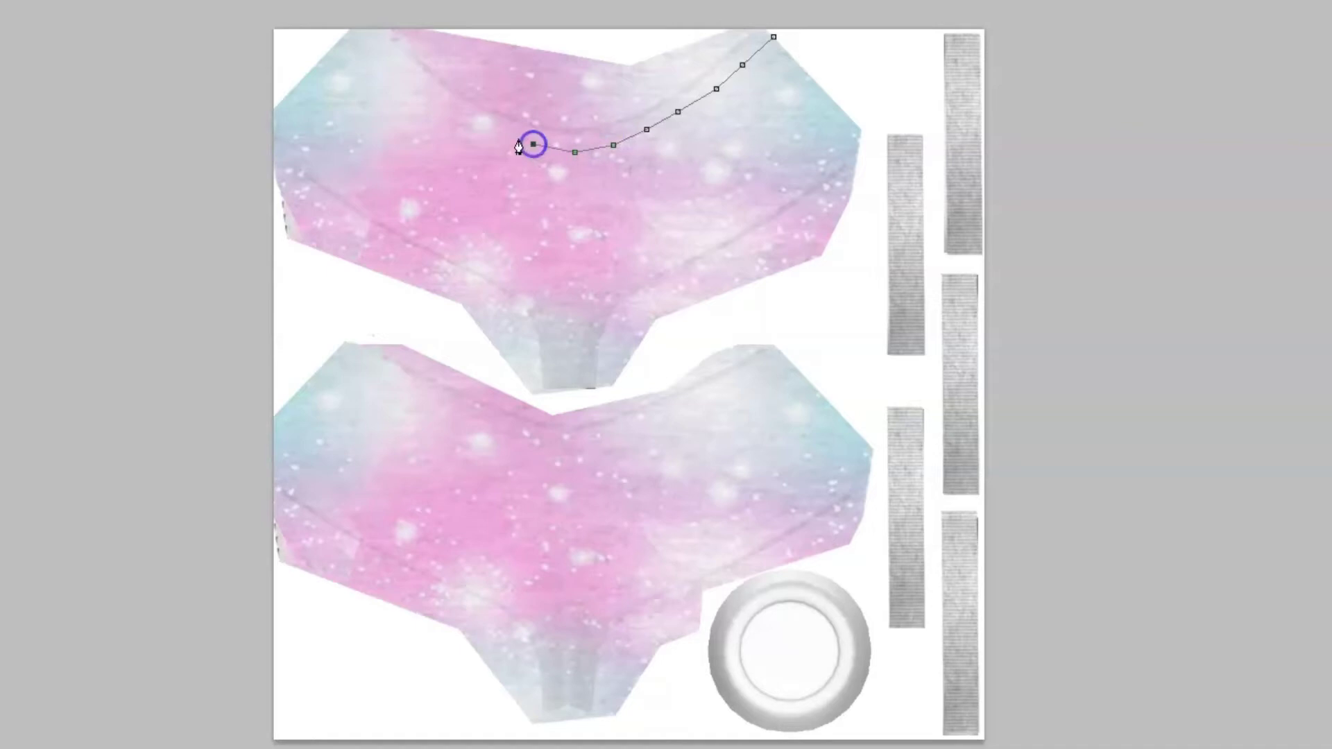
{"action": "left_click", "coordinate": [478, 127]}
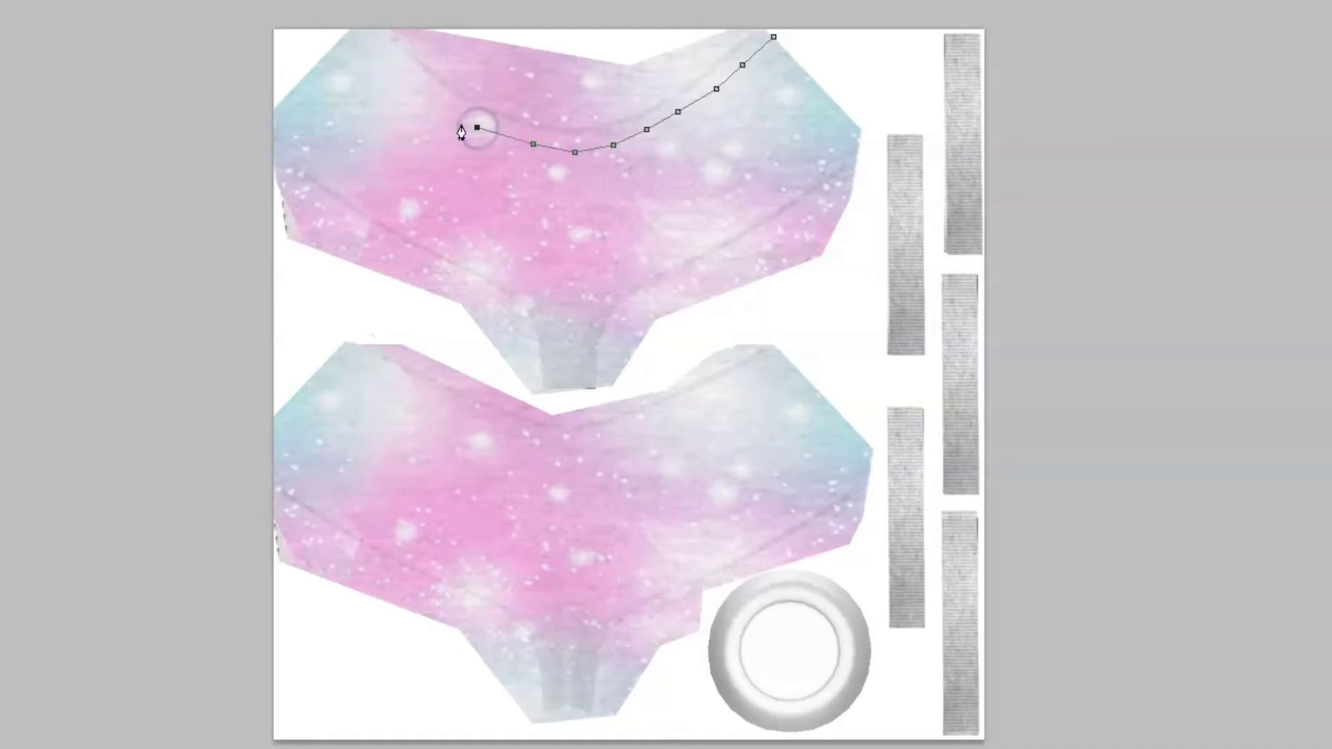
{"action": "left_click", "coordinate": [439, 115]}
{"action": "left_click", "coordinate": [409, 94]}
{"action": "left_click", "coordinate": [392, 78]}
{"action": "left_click", "coordinate": [361, 52]}
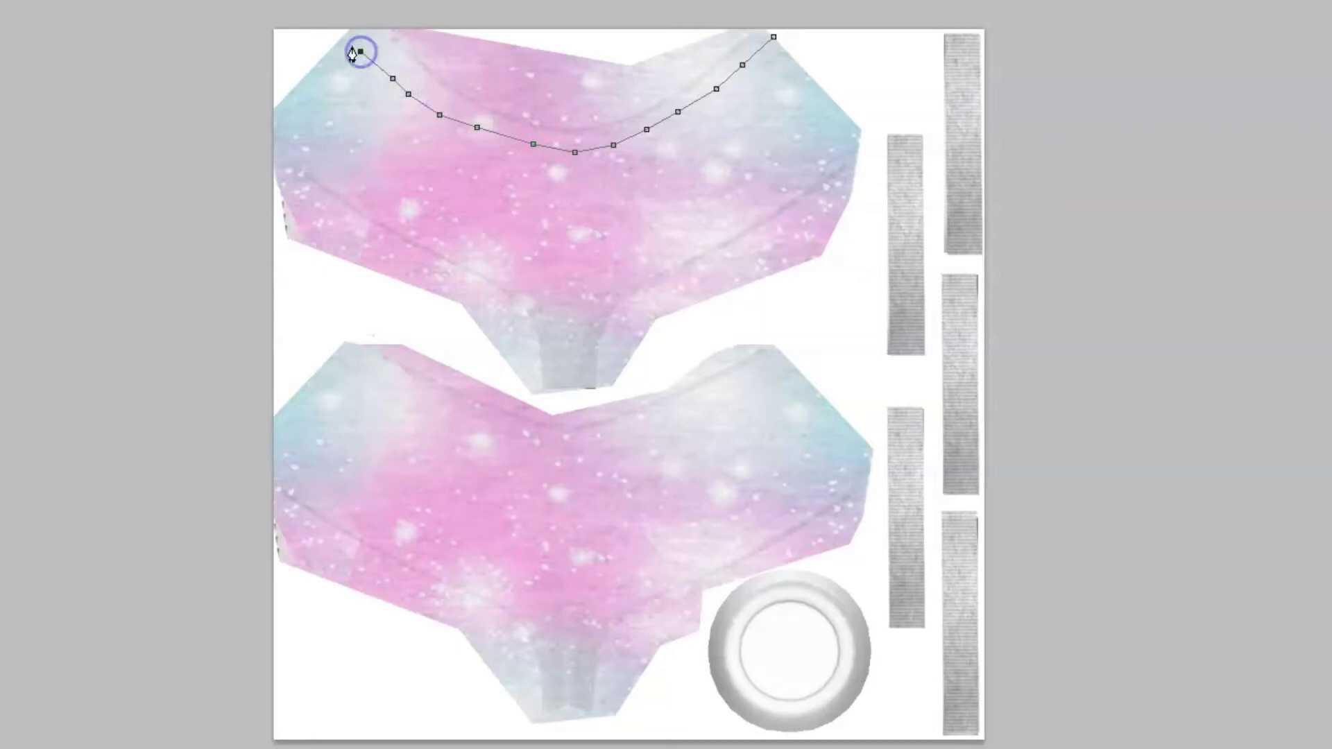
{"action": "left_click", "coordinate": [346, 36]}
- Step back past the accidental anchor point removal and place the path's end point again at the piece's upper-left corner
{"action": "left_click", "coordinate": [477, 131]}
{"action": "key", "text": "alt+e"}
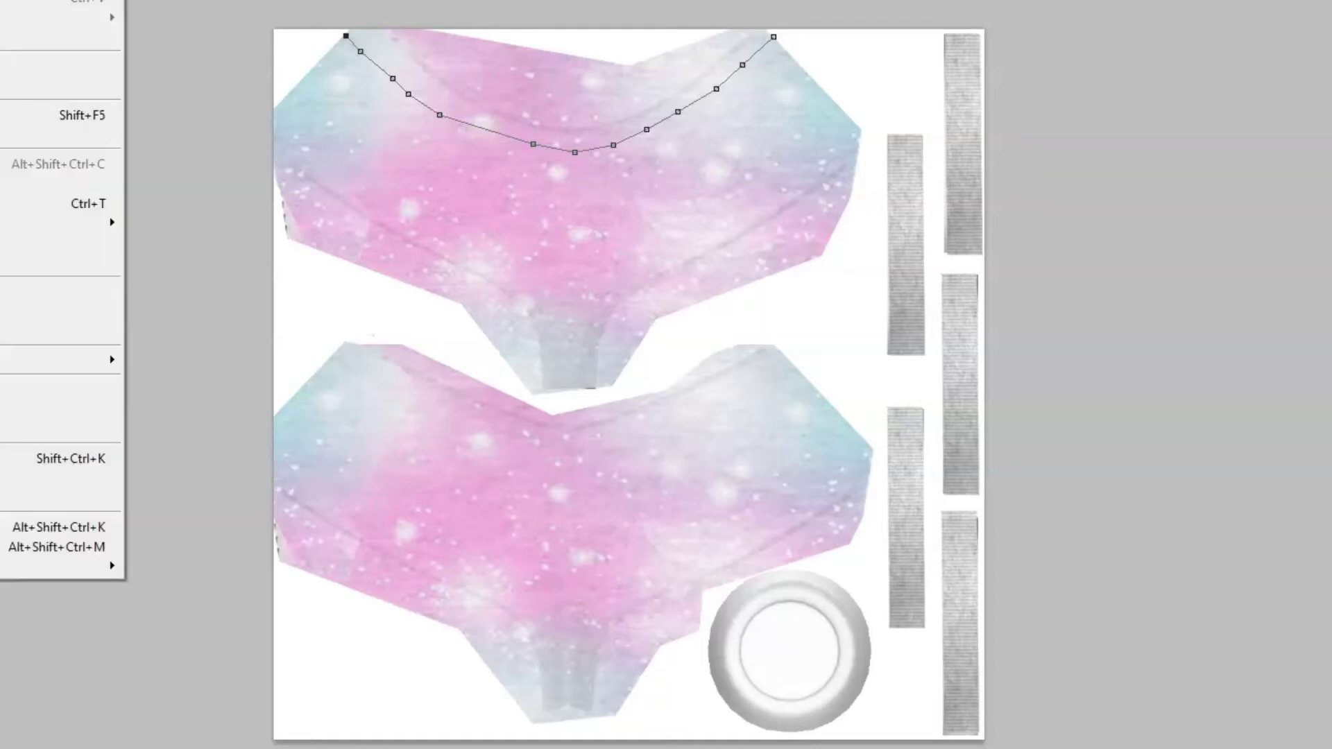
{"action": "key", "text": "Escape"}
{"action": "key", "text": "alt+e"}
{"action": "key", "text": "Escape"}
{"action": "key", "text": "alt+e"}
{"action": "key", "text": "k"}
{"action": "key", "text": "alt+e"}
{"action": "key", "text": "k"}
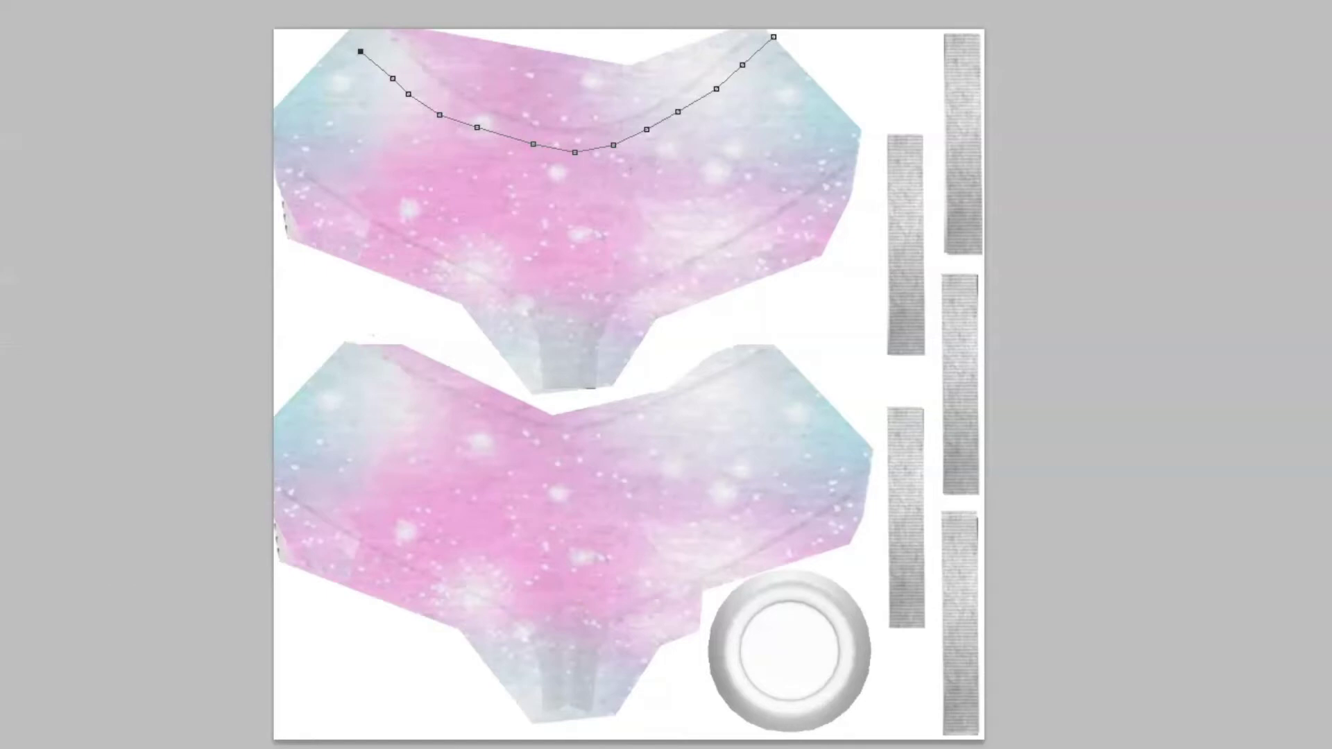
{"action": "key", "text": "alt+e"}
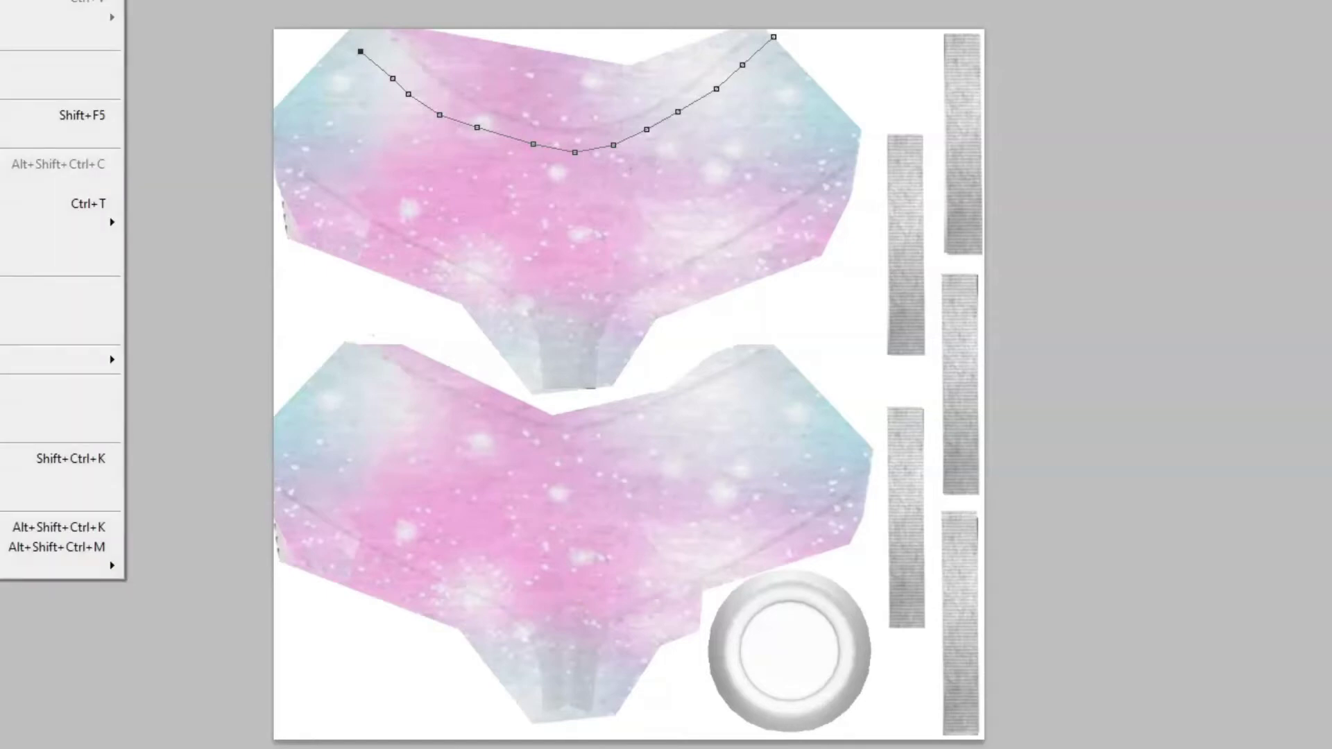
{"action": "key", "text": "Escape"}
{"action": "left_click", "coordinate": [346, 40]}
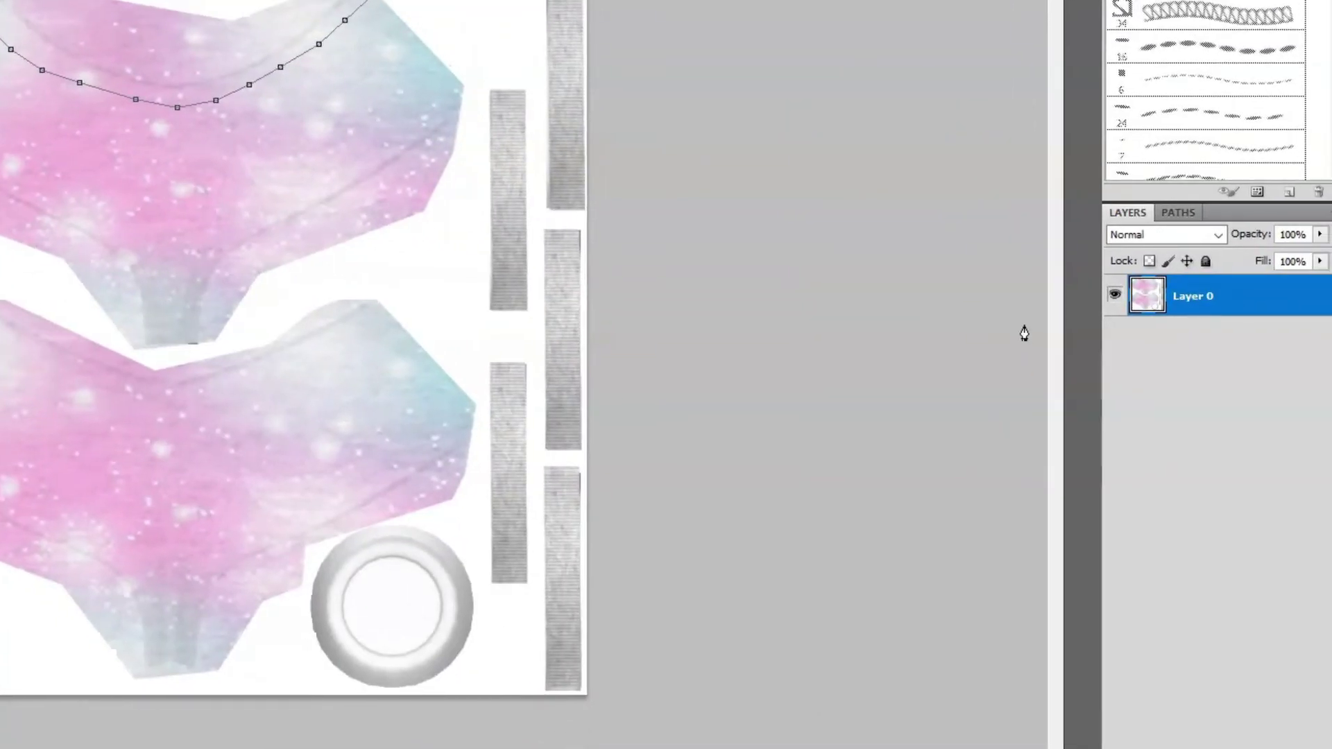
- Stroke the work path along the waist seam with the Brush tool, leaving Simulate Pressure off
{"action": "left_click", "coordinate": [1179, 212]}
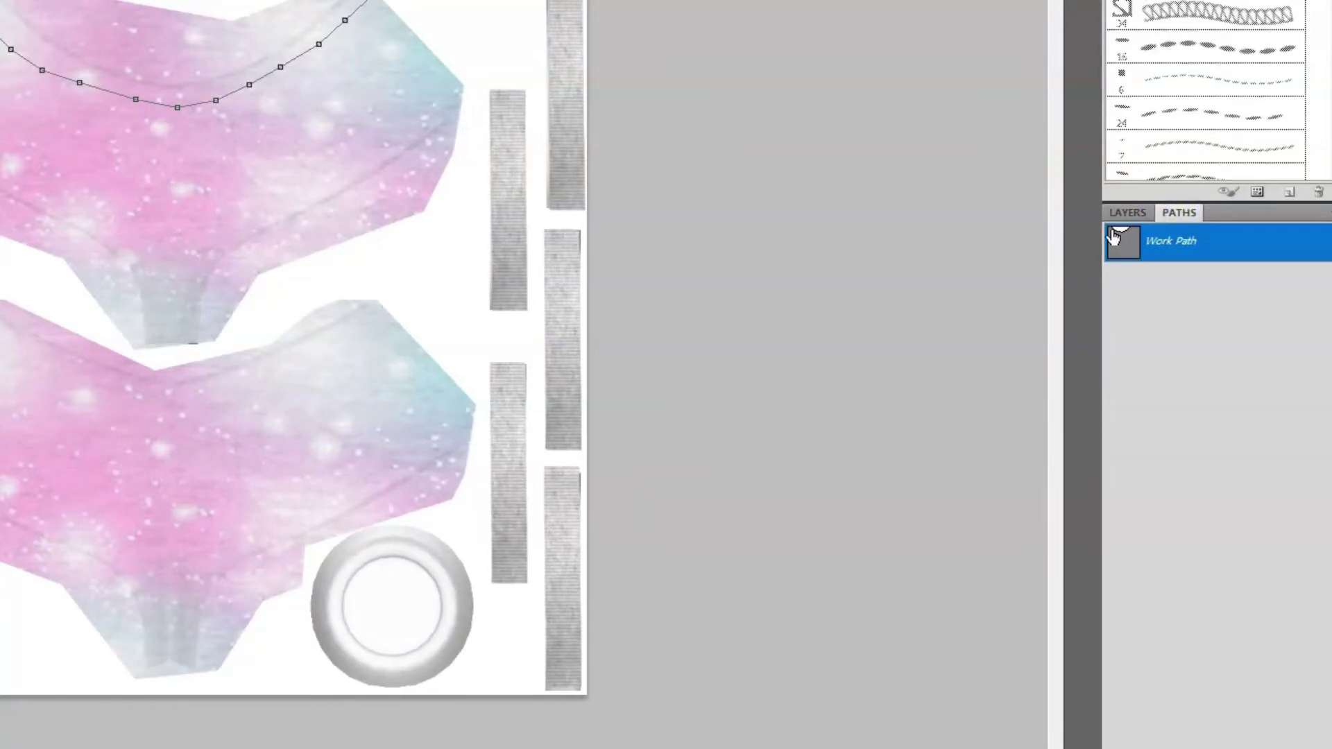
{"action": "right_click", "coordinate": [1180, 248]}
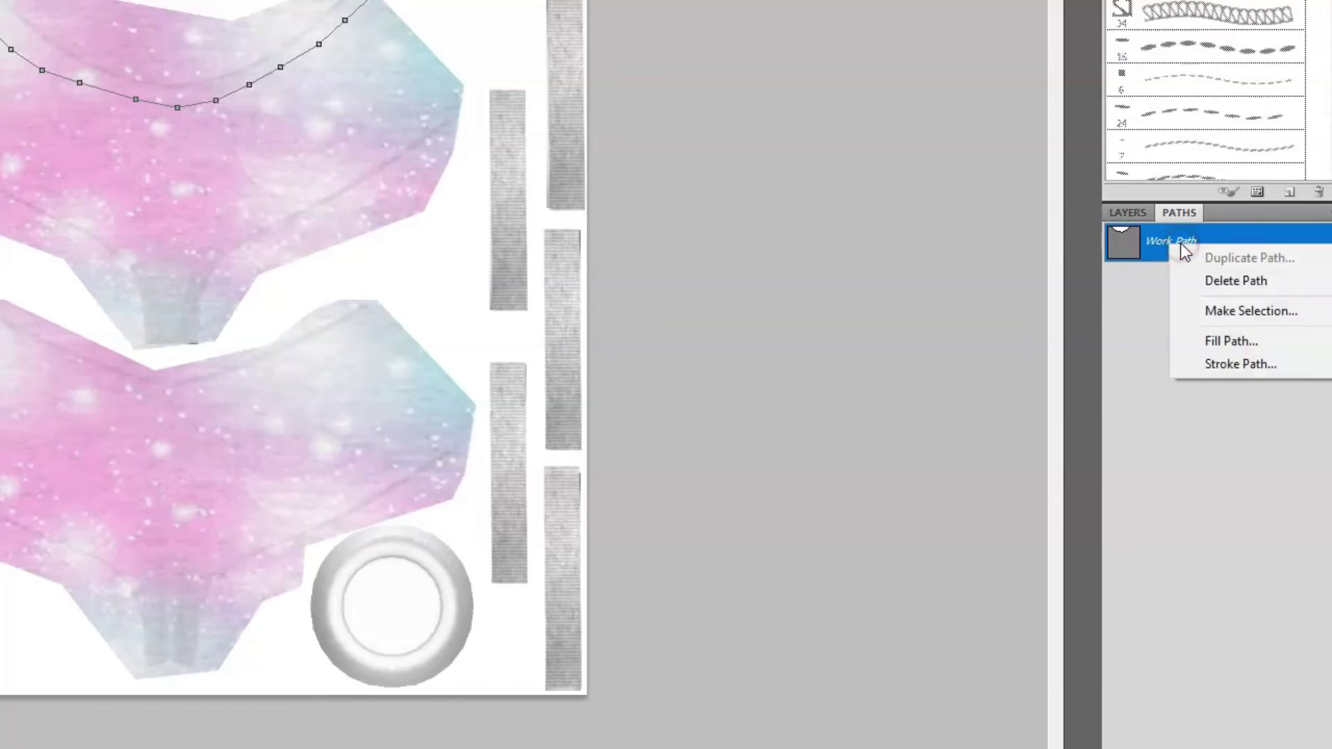
{"action": "left_click", "coordinate": [1190, 365]}
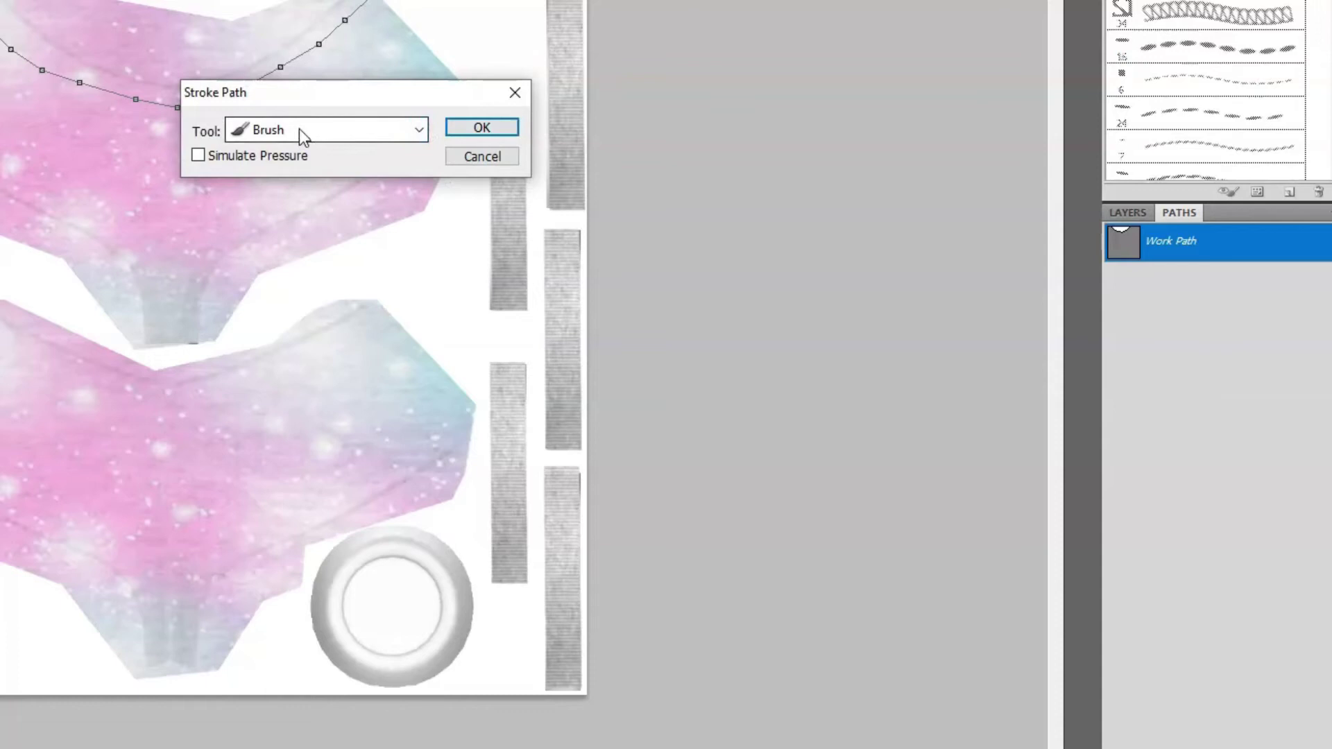
{"action": "left_click", "coordinate": [491, 126]}
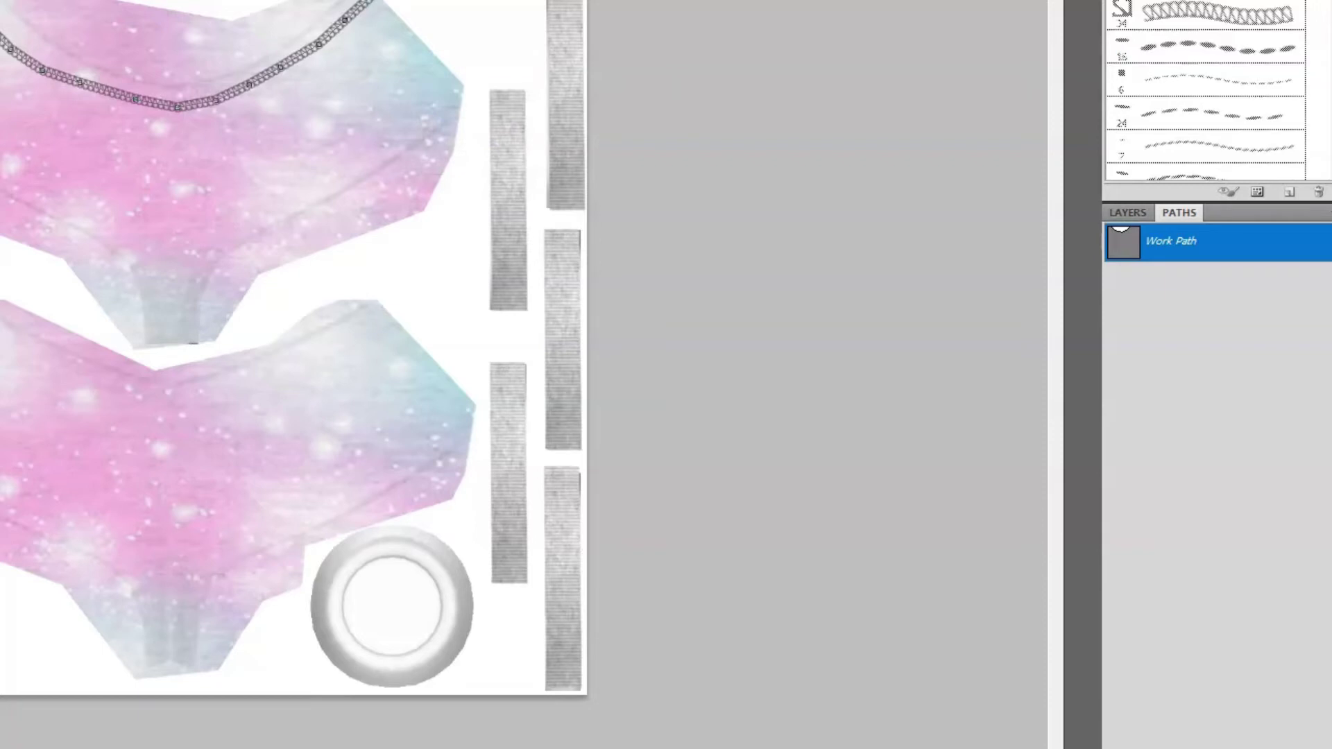
- Delete the work path beneath the stitch line, and remove the stray path outside the canvas
{"action": "right_click", "coordinate": [93, 85]}
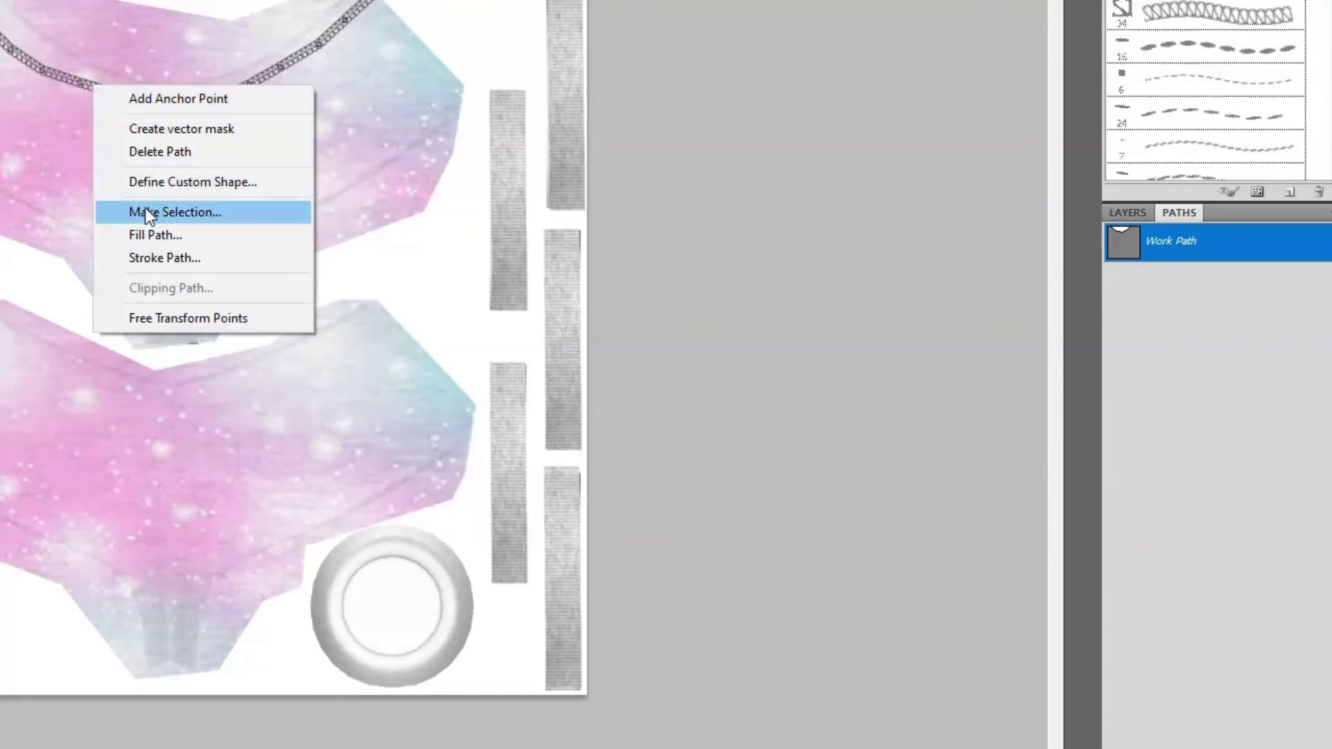
{"action": "left_click", "coordinate": [156, 153]}
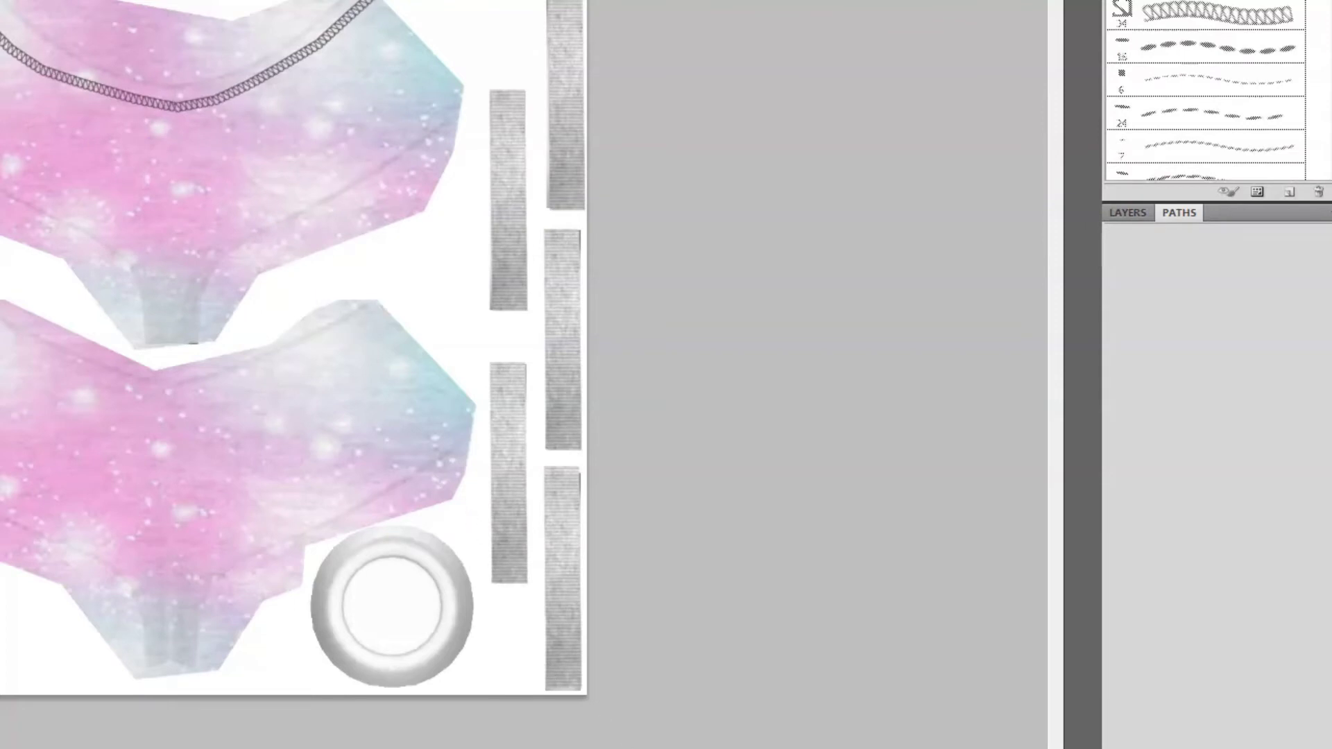
{"action": "left_click_drag", "start_coordinate": [871, 748], "coordinate": [636, 732]}
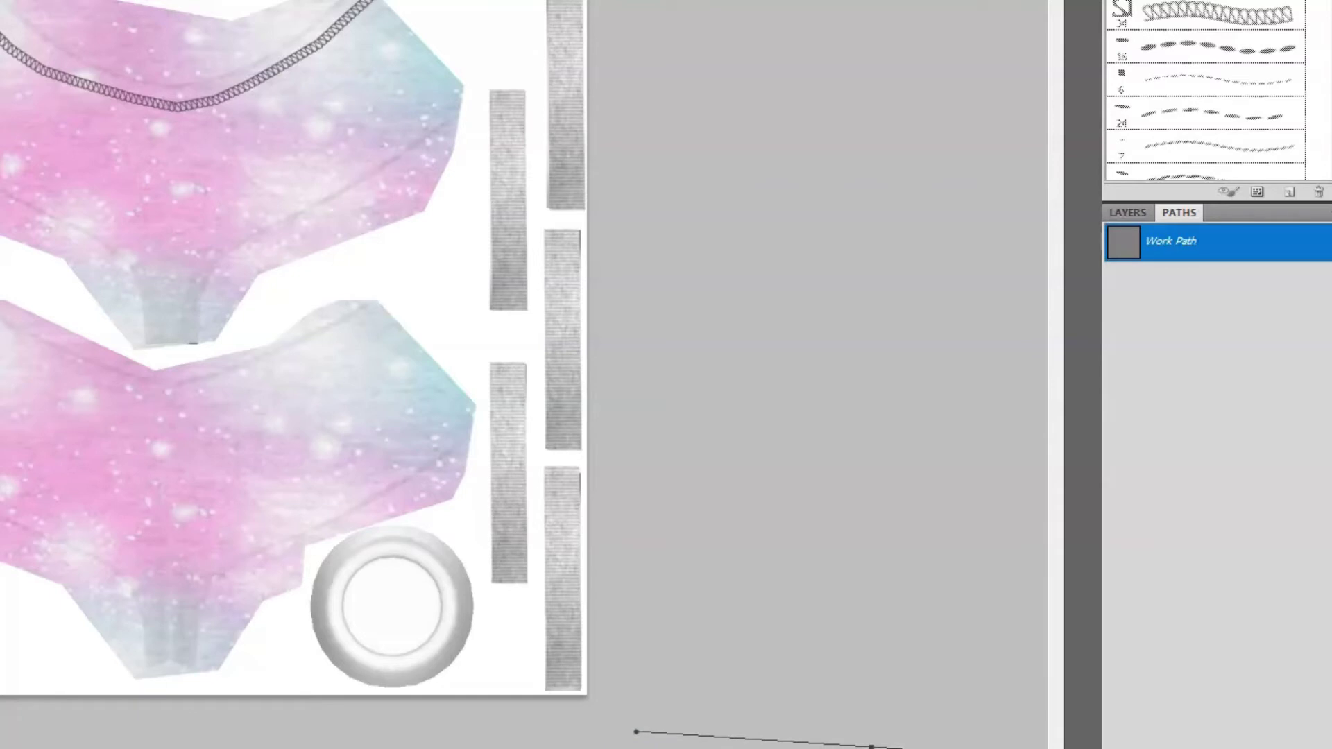
{"action": "key", "text": "Delete"}
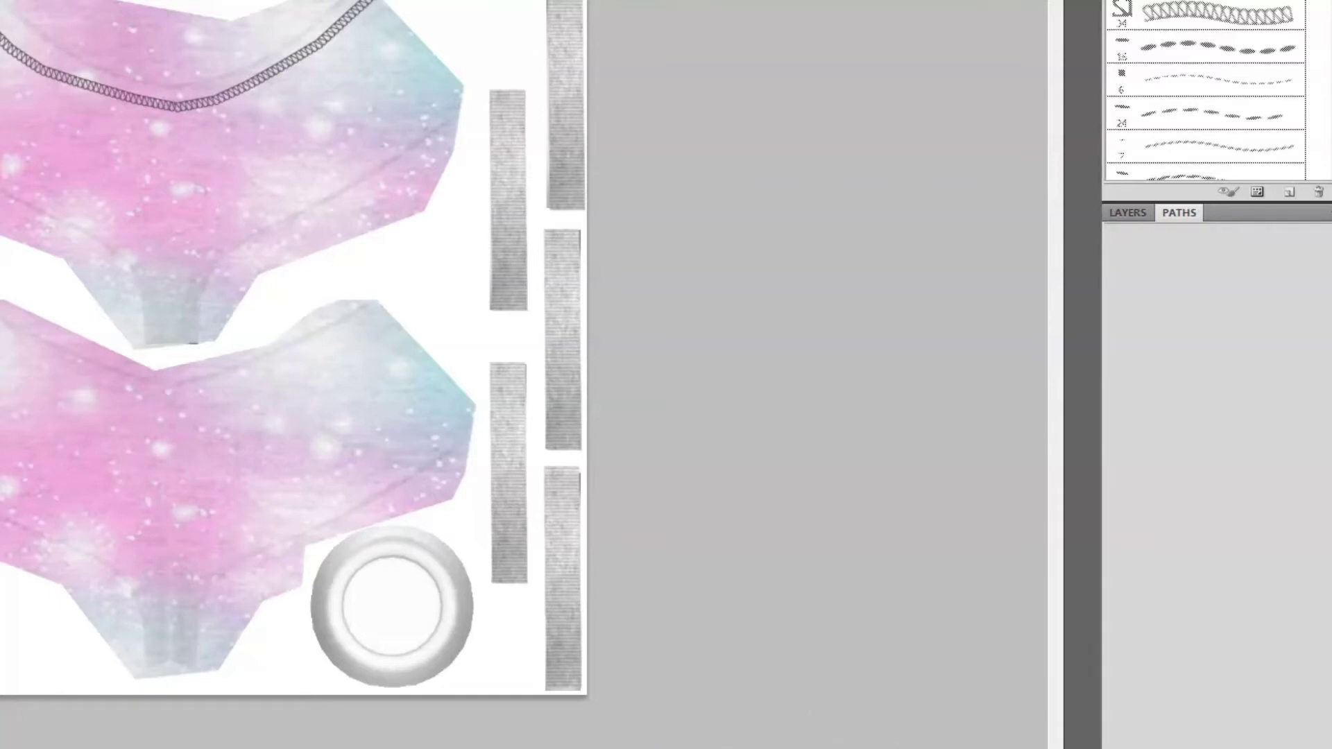